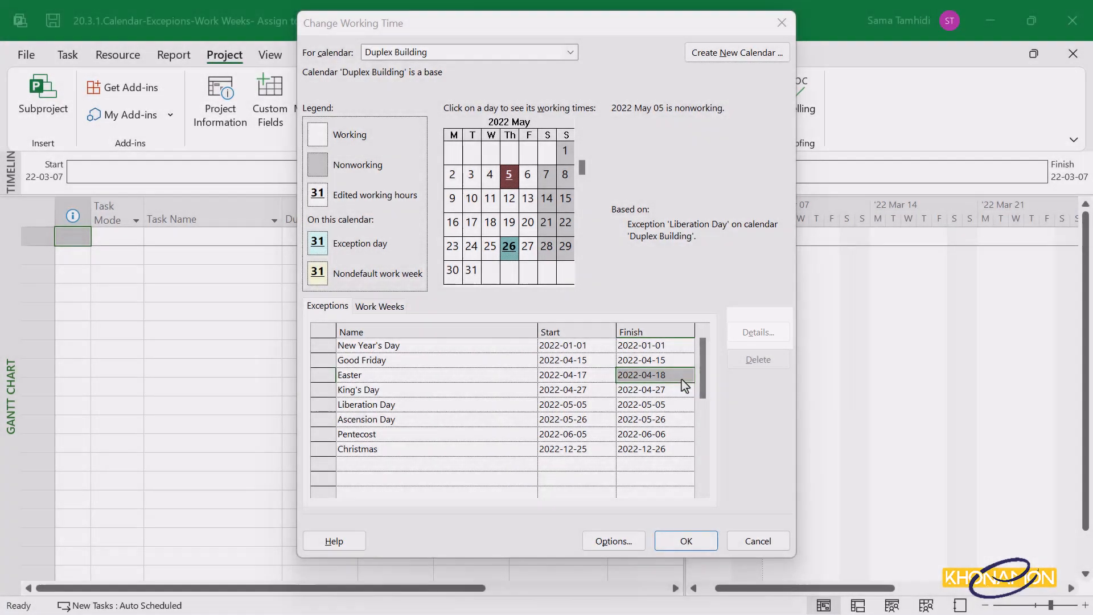
Check the Easter and King's Day exceptions, and switch to the Night Shift calendar without saving changes to Duplex Building.
left_click(682, 380)
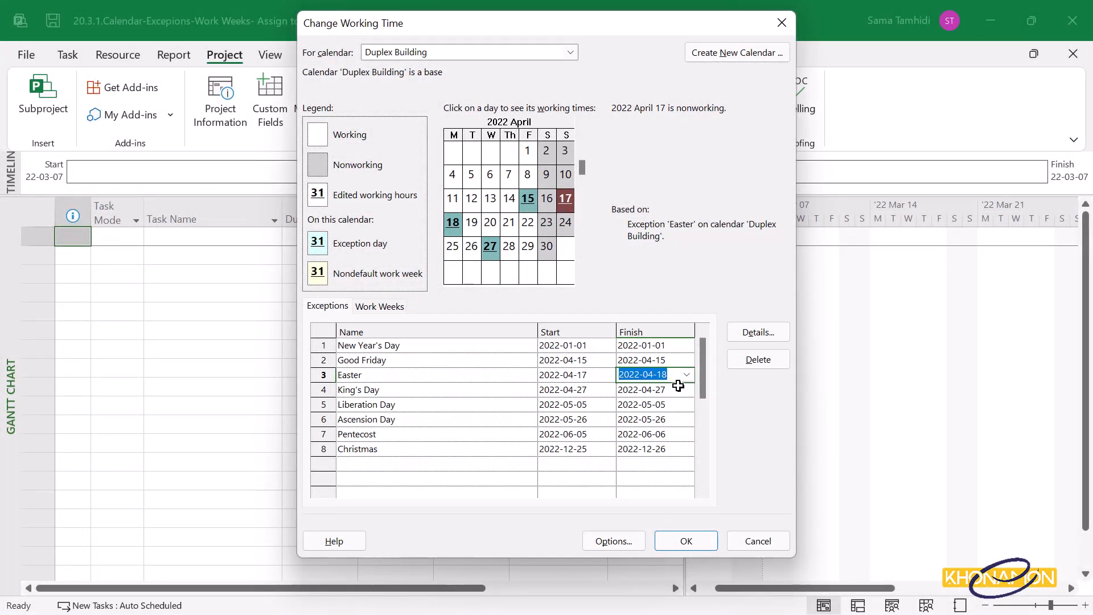
left_click(678, 389)
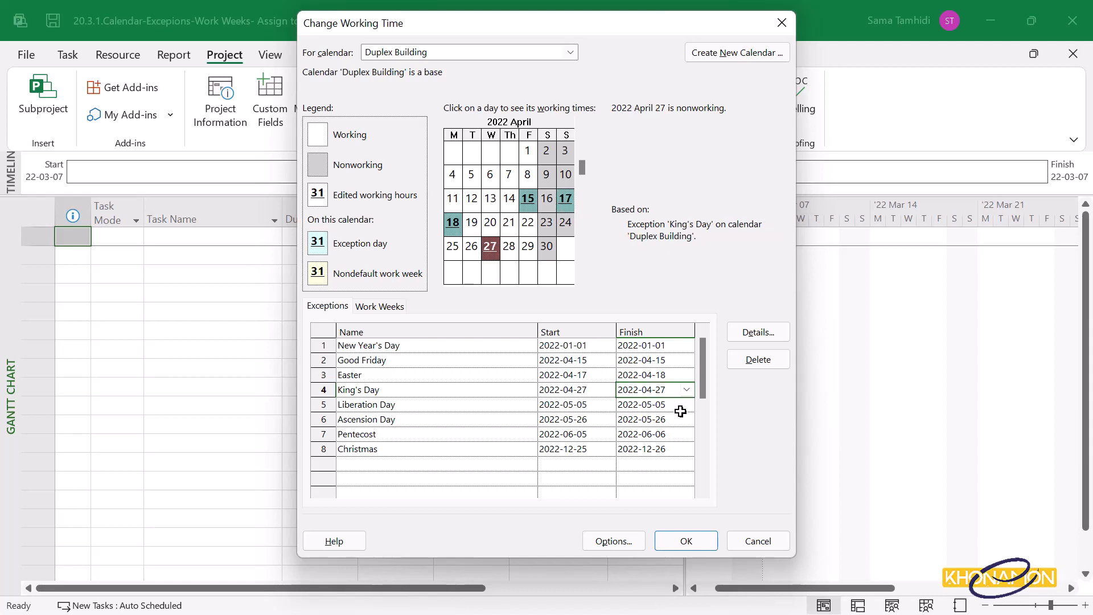
left_click(561, 54)
left_click(561, 107)
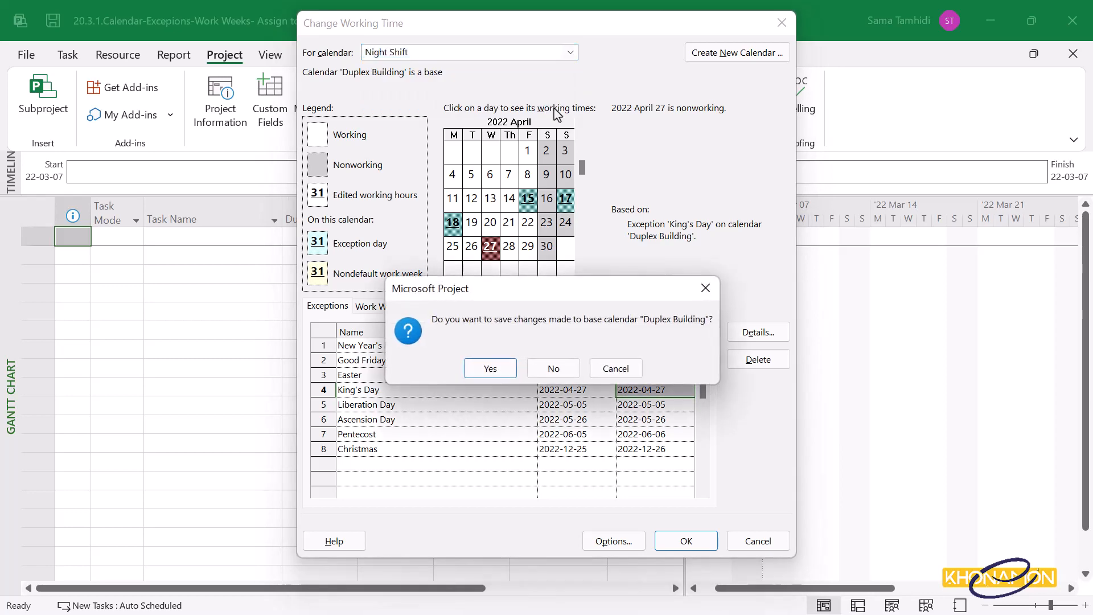
left_click(567, 371)
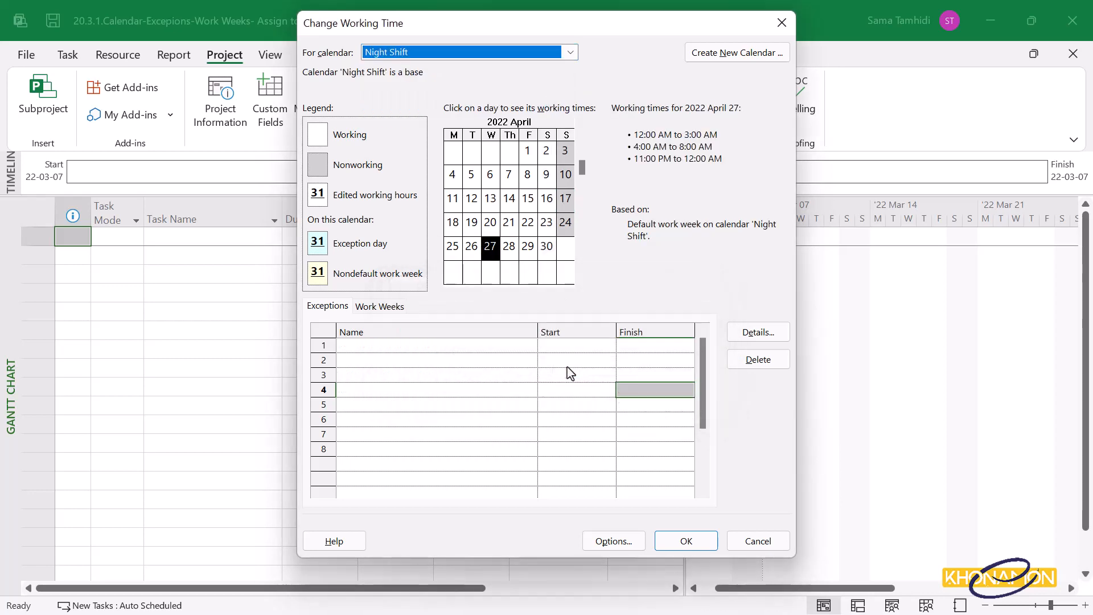
left_click(568, 376)
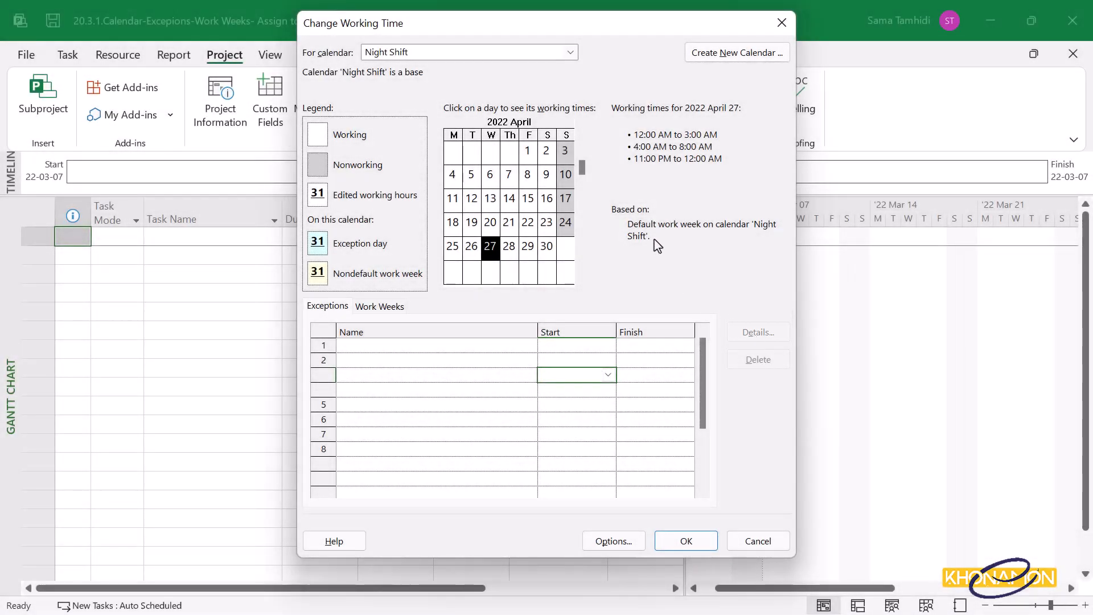
Return to the Duplex Building calendar and select the Easter exception's finish date.
left_click(495, 53)
left_click(472, 95)
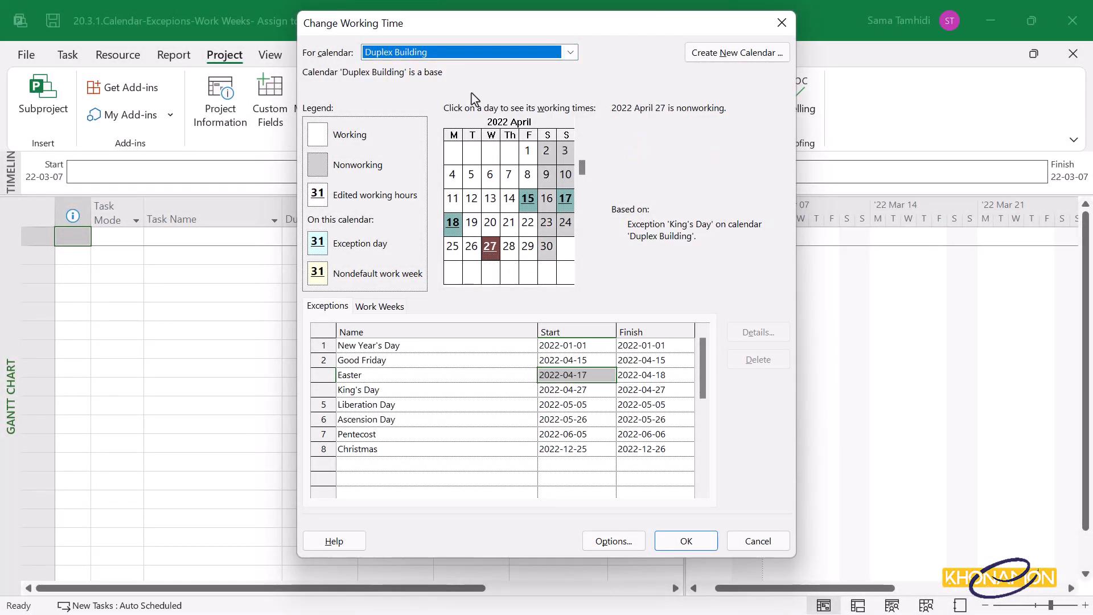
left_click(654, 376)
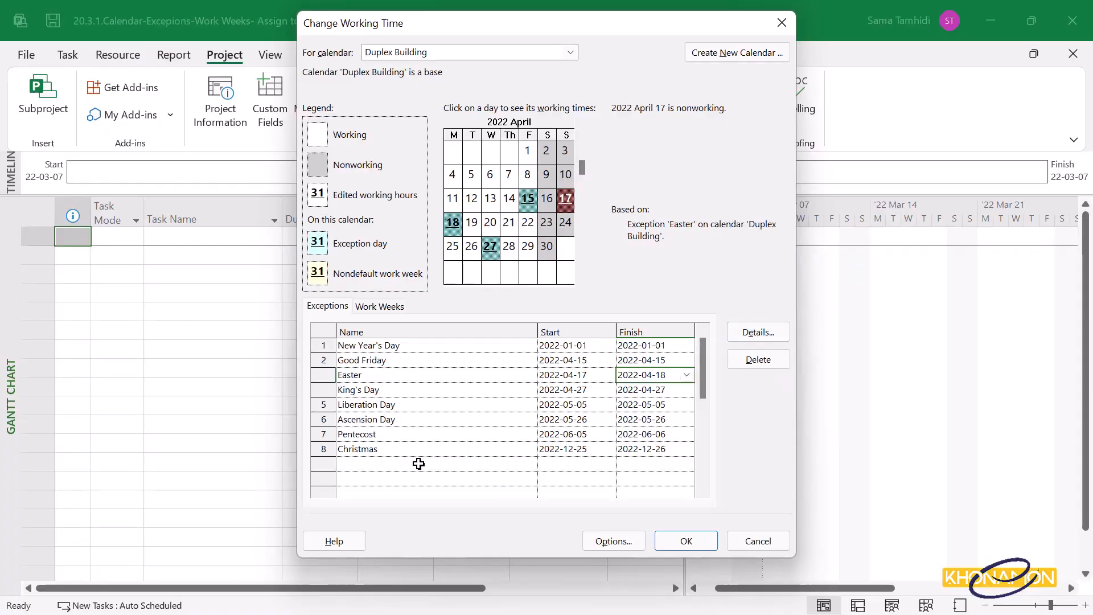
Add an exception named Site Holidays below Christmas in the Duplex Building calendar.
left_click(421, 462)
type("Site H")
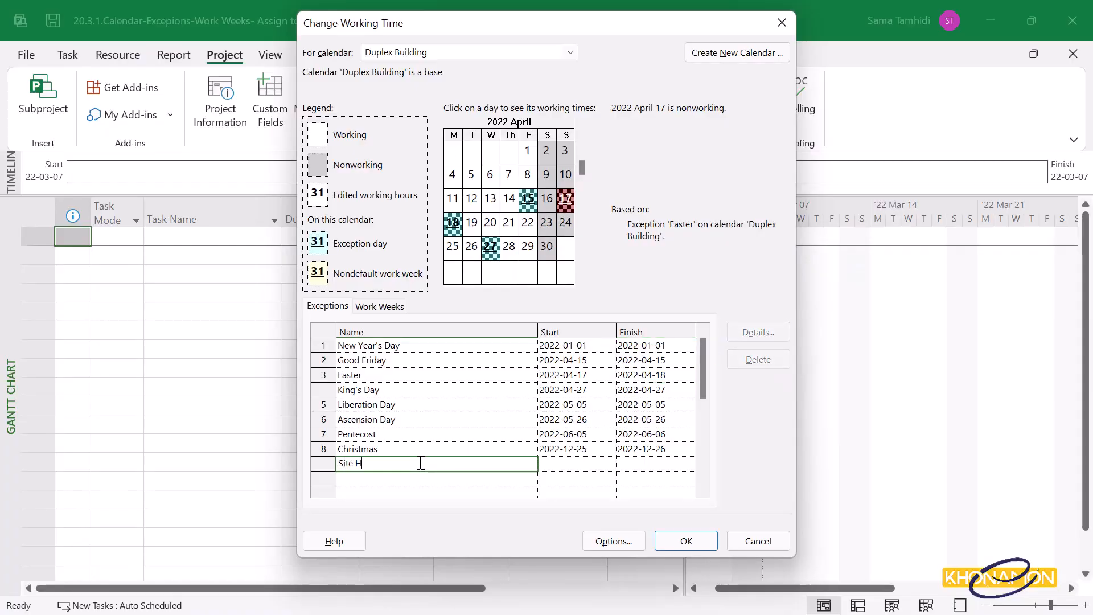
type("olidays")
key("Return")
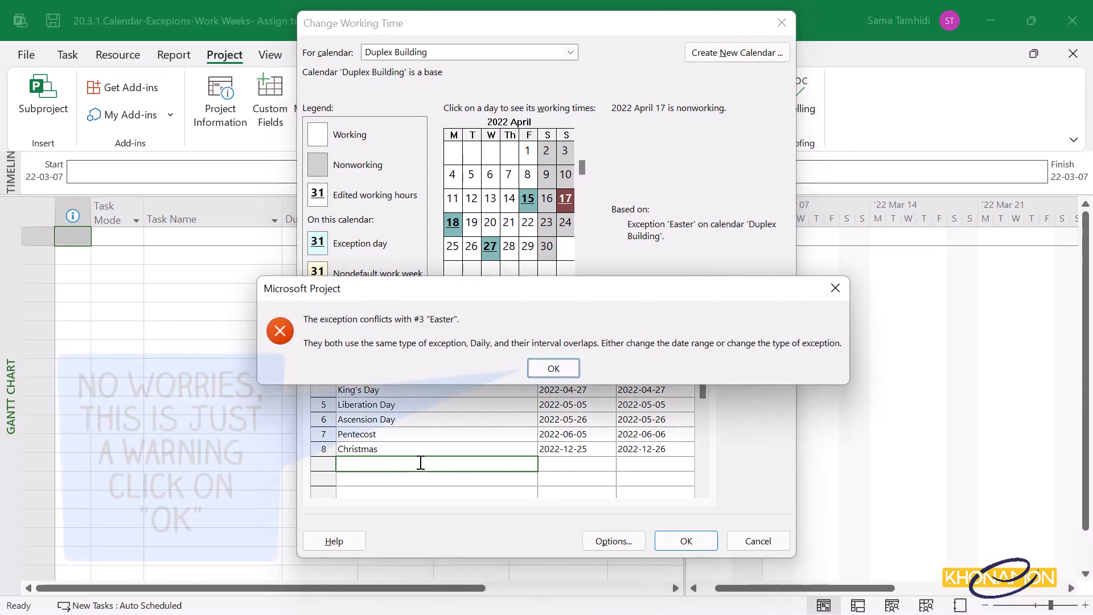
left_click(545, 370)
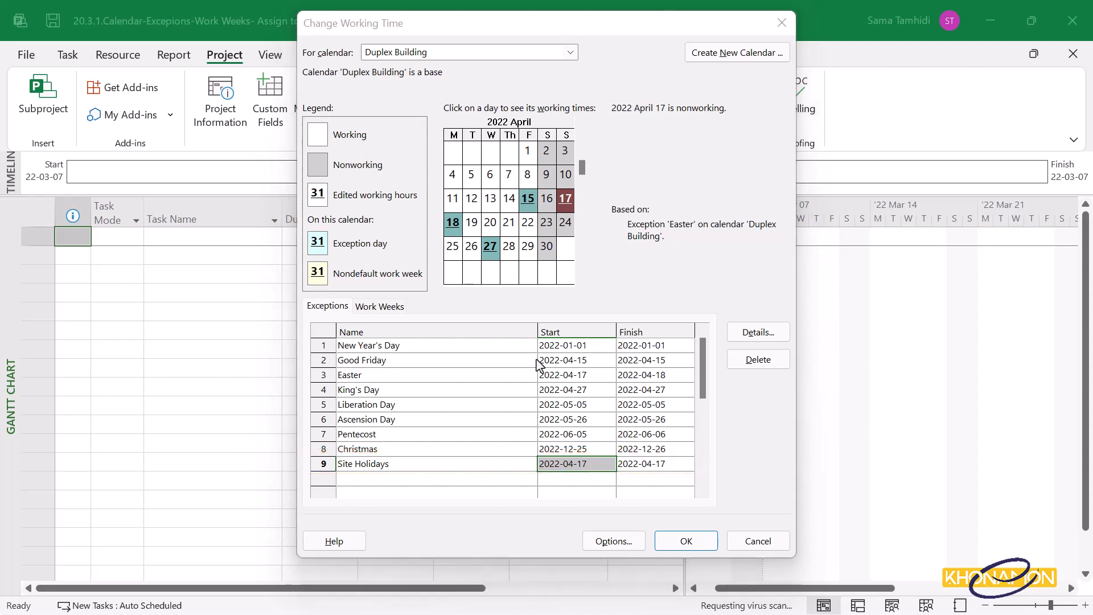
left_click(482, 465)
left_click(482, 467)
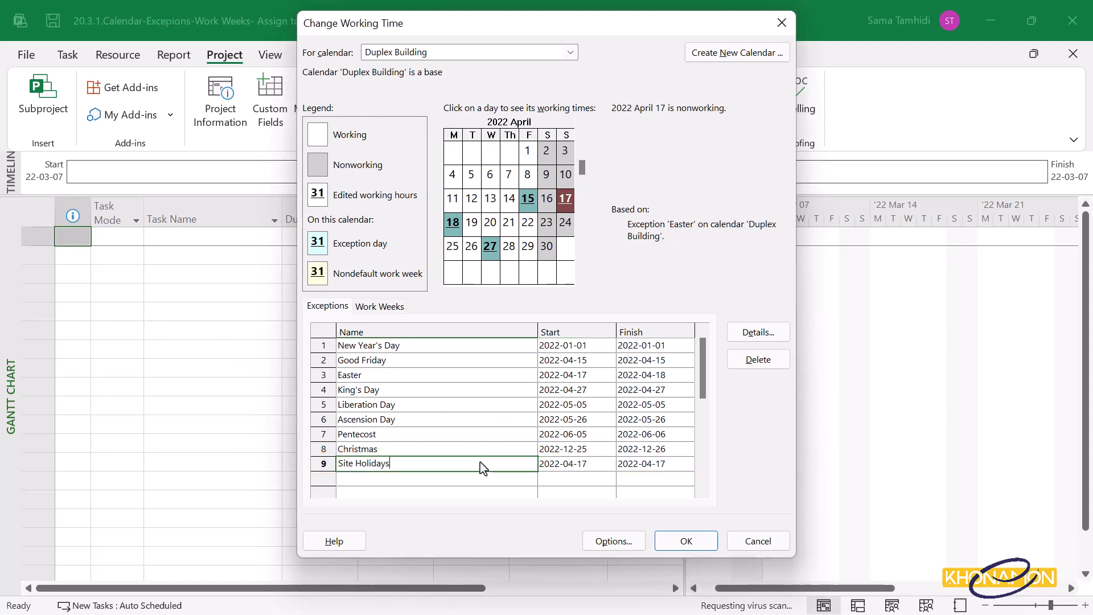
left_click(741, 336)
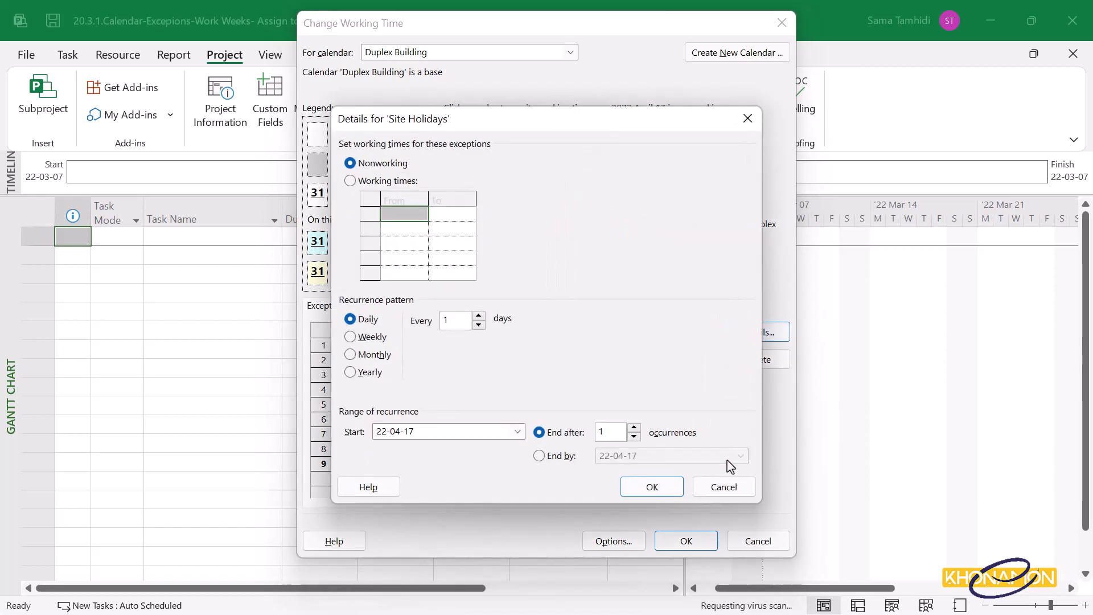
left_click(723, 484)
Set the Site Holidays exception to default working times, recurring every 2 weeks on Sunday.
left_click(510, 464)
double_click(510, 464)
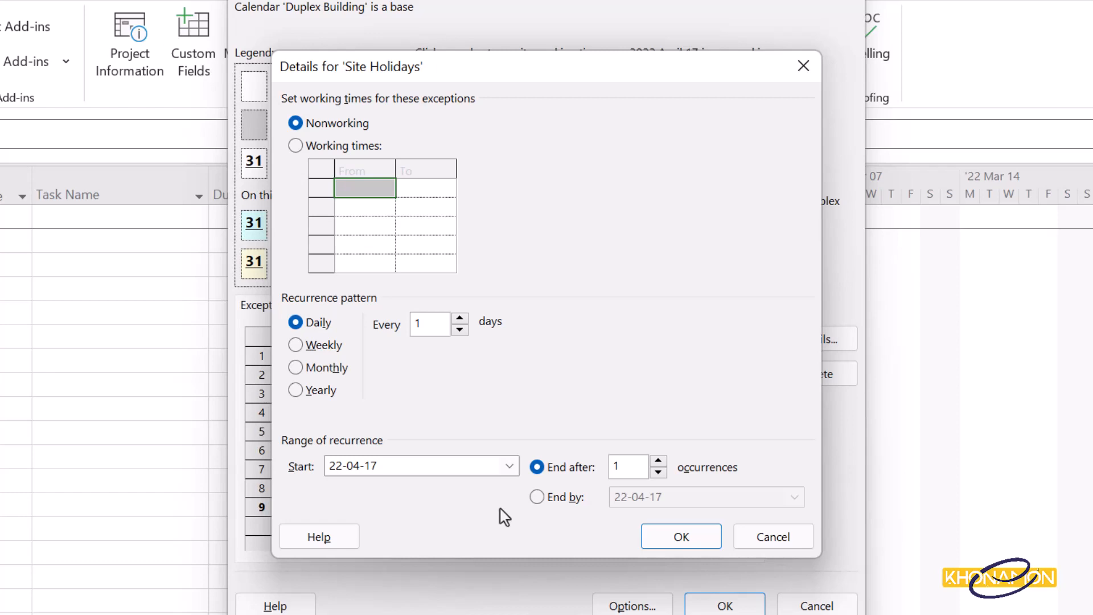
left_click(340, 146)
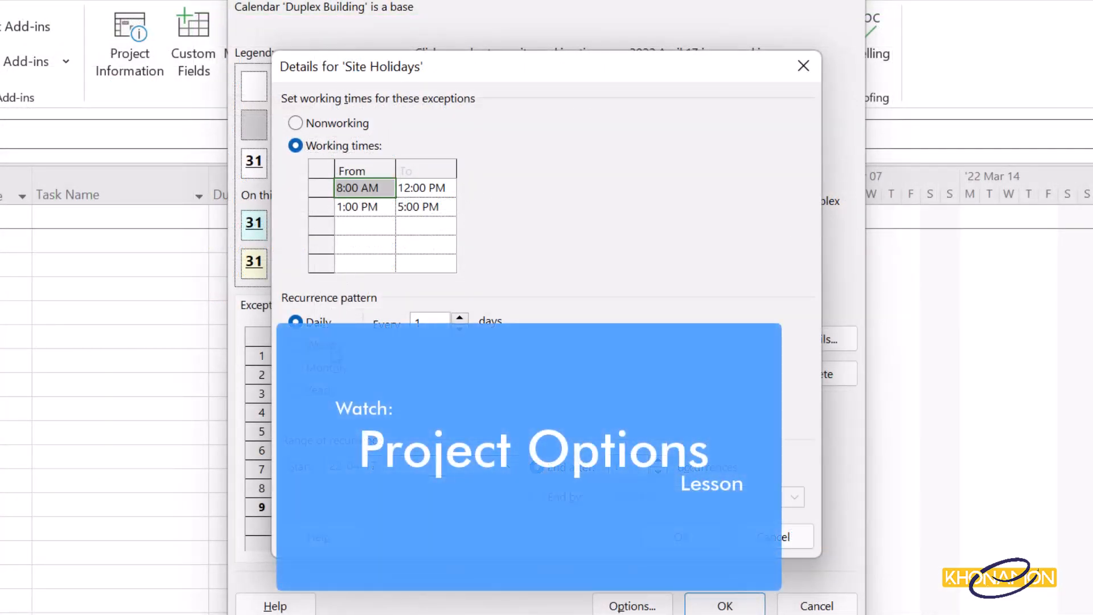
left_click(332, 347)
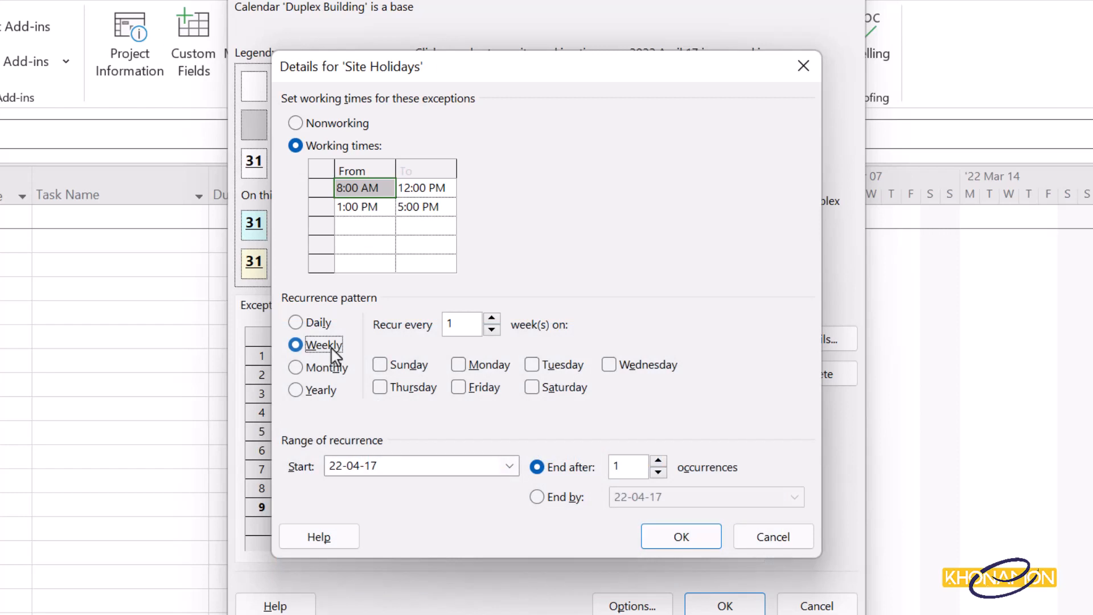
left_click(407, 371)
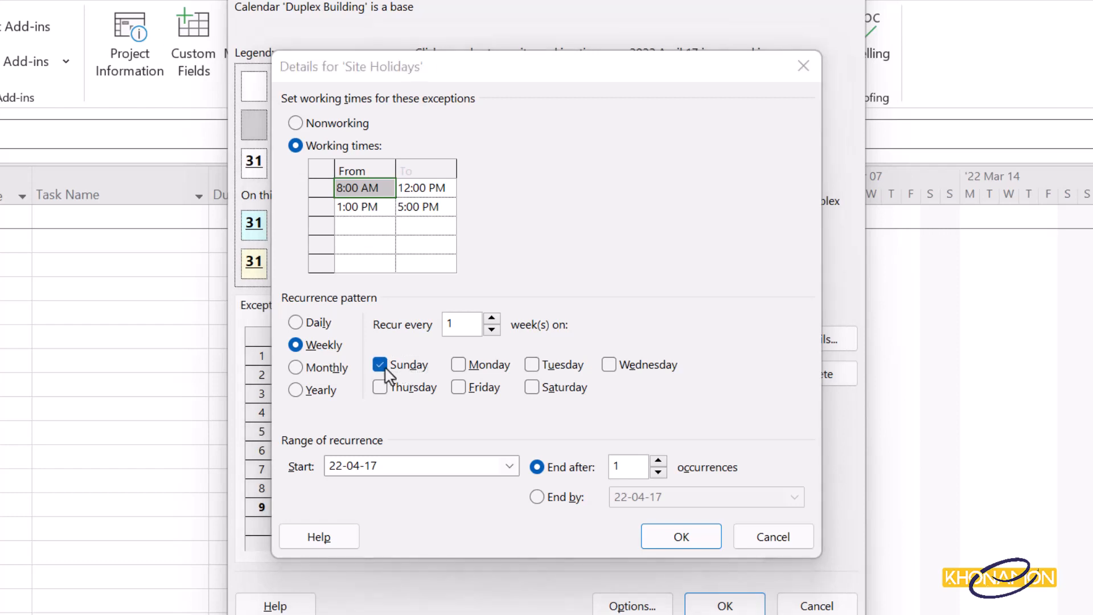
left_click(491, 318)
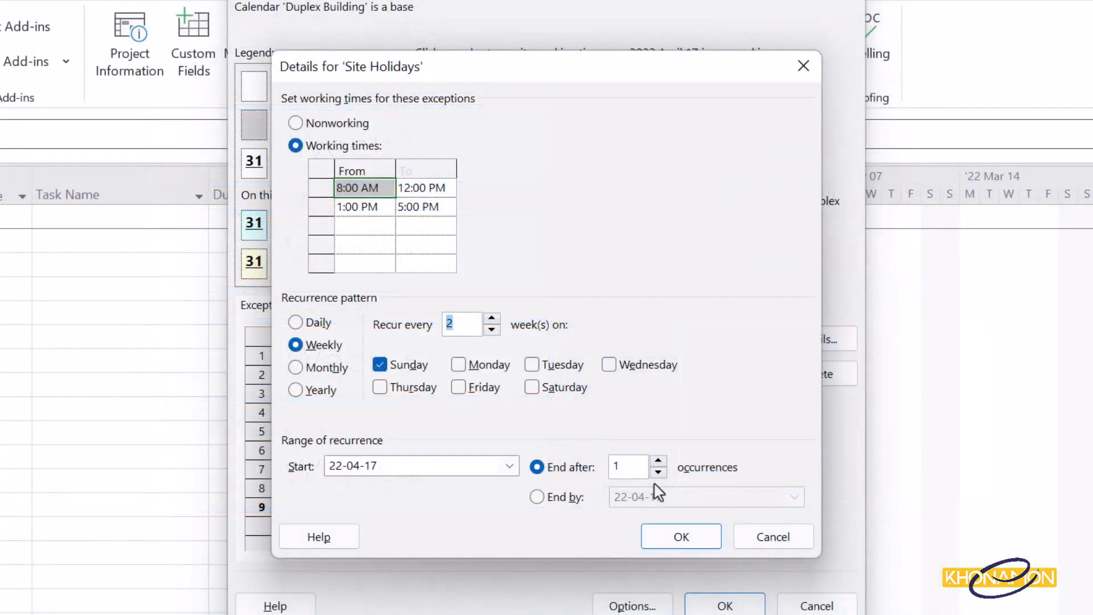
Start the Site Holidays recurrence on 2022-03-29, set it to 2 occurrences, and switch its range to an end-by date.
left_click(510, 465)
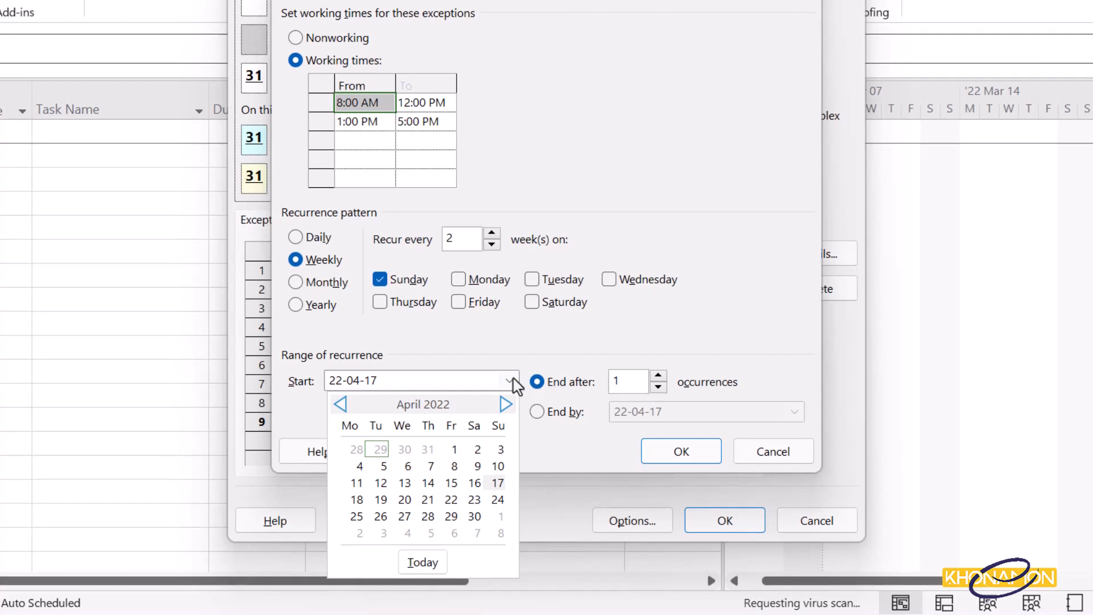
left_click(342, 404)
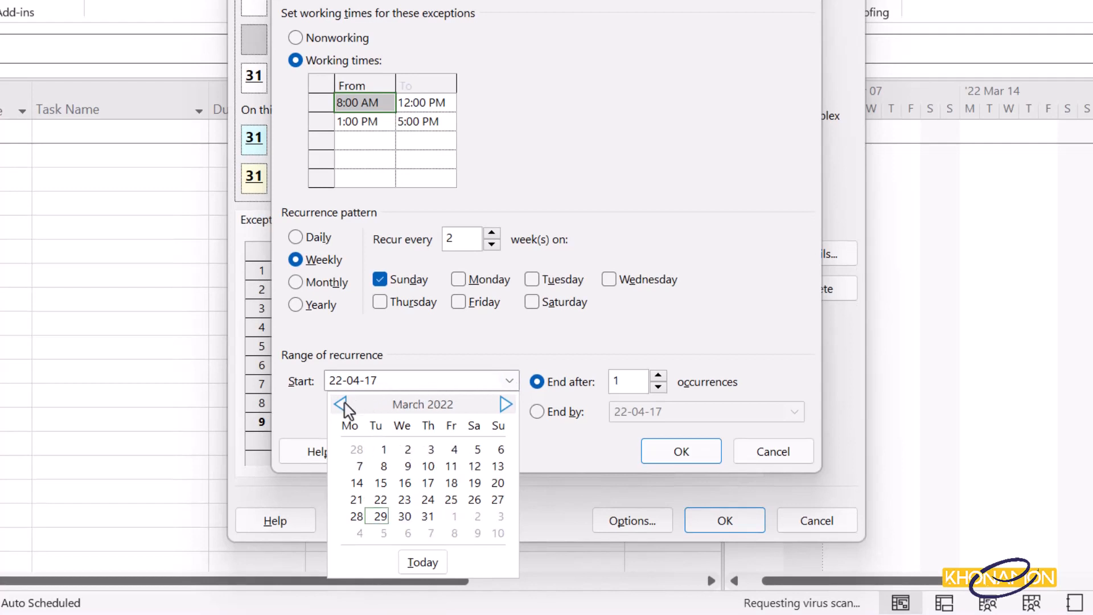
left_click(380, 516)
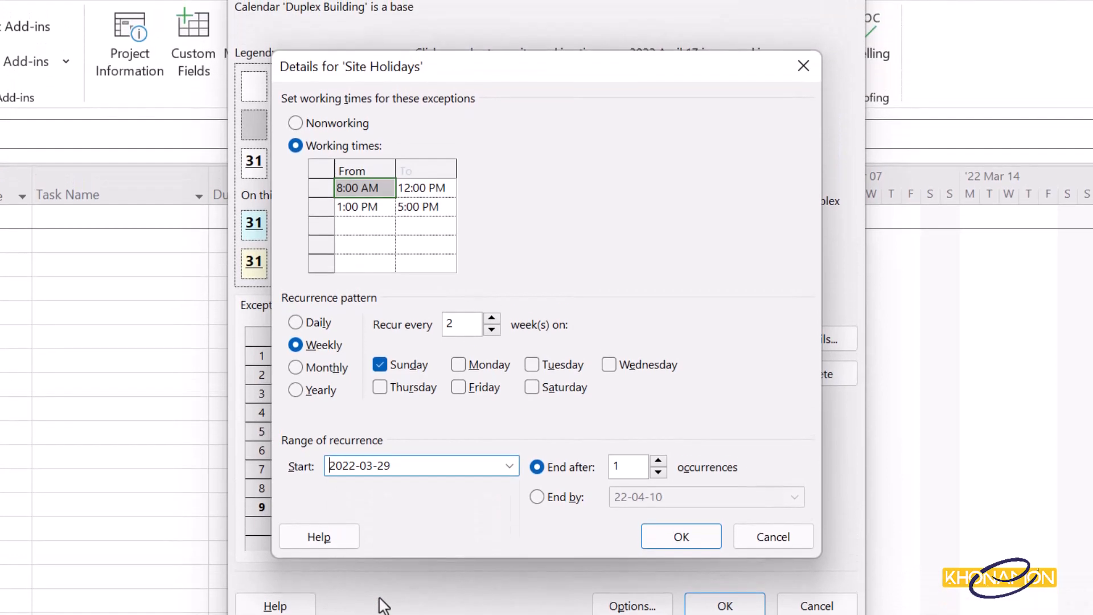
left_click(658, 461)
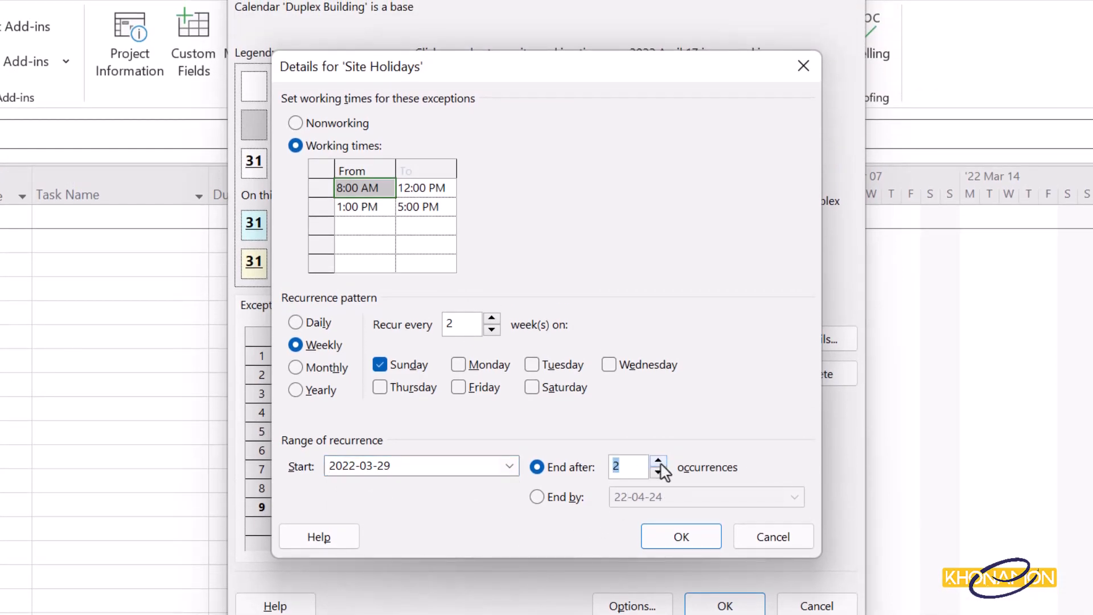
left_click(538, 497)
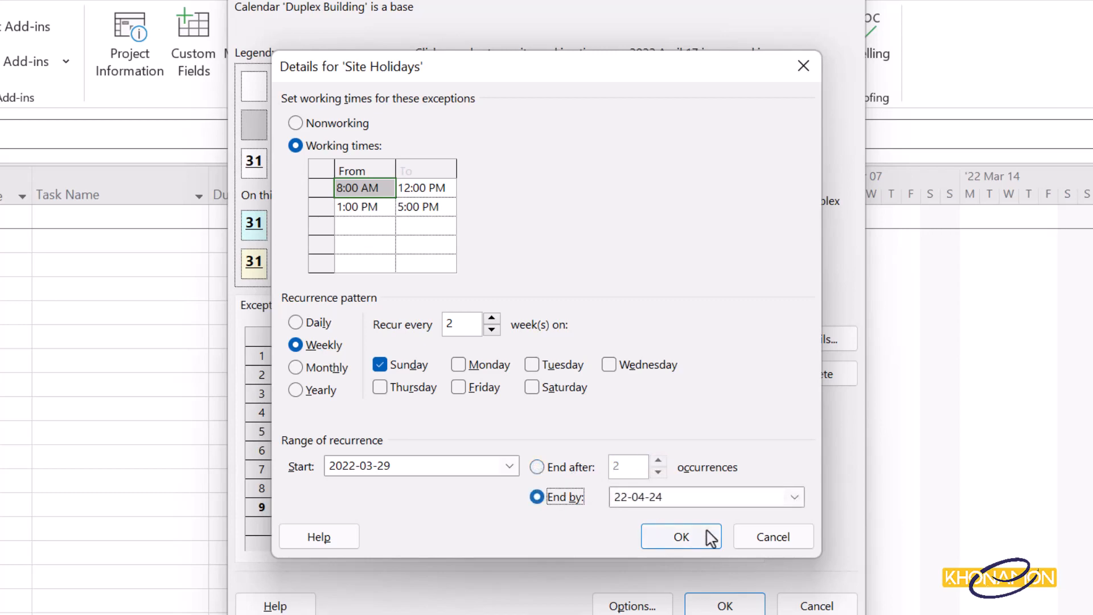
left_click(793, 497)
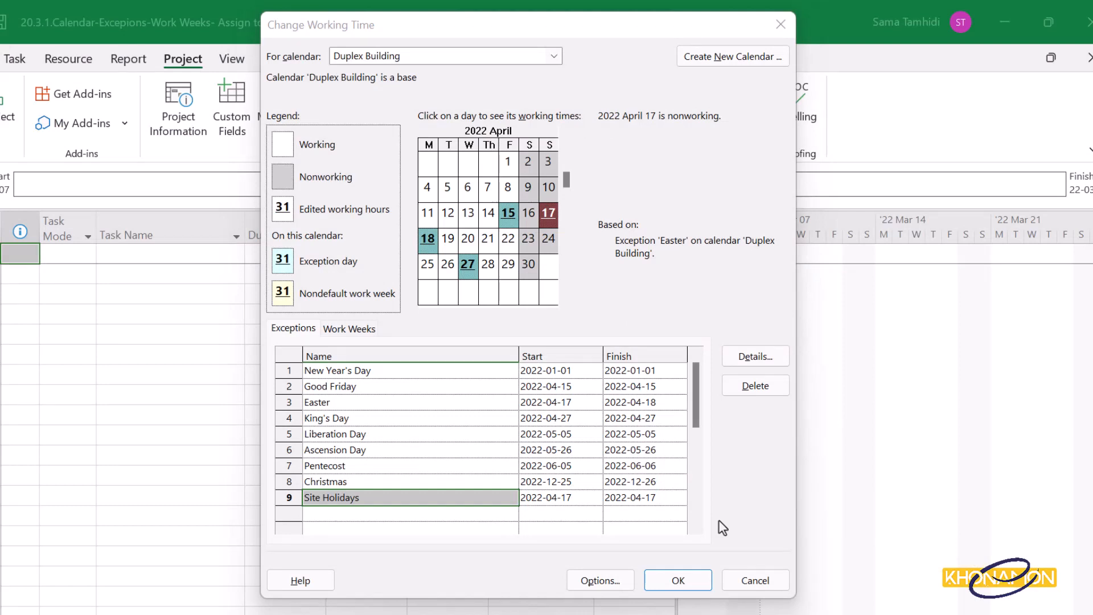
Reopen the Site Holidays details and set default working times, recurring weekly on Sunday from 2022-03-29.
double_click(488, 506)
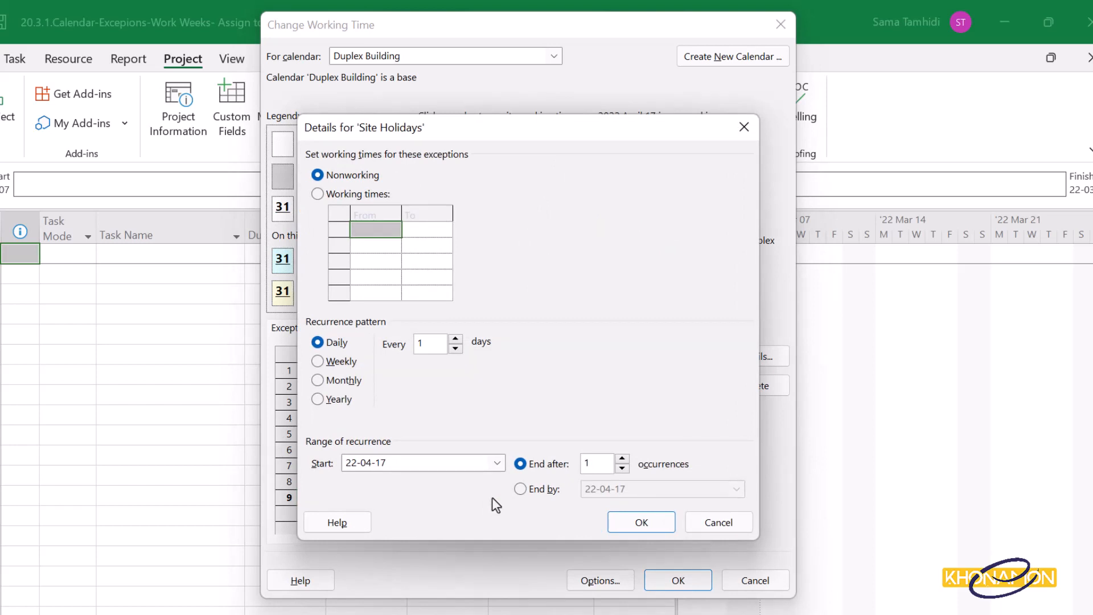
left_click(327, 194)
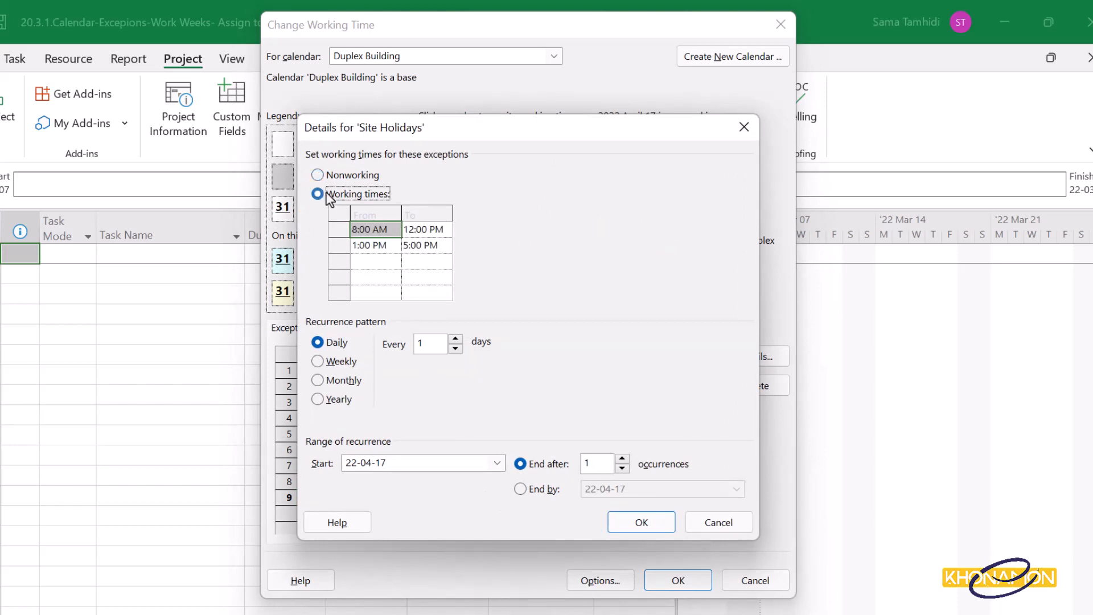
left_click(341, 365)
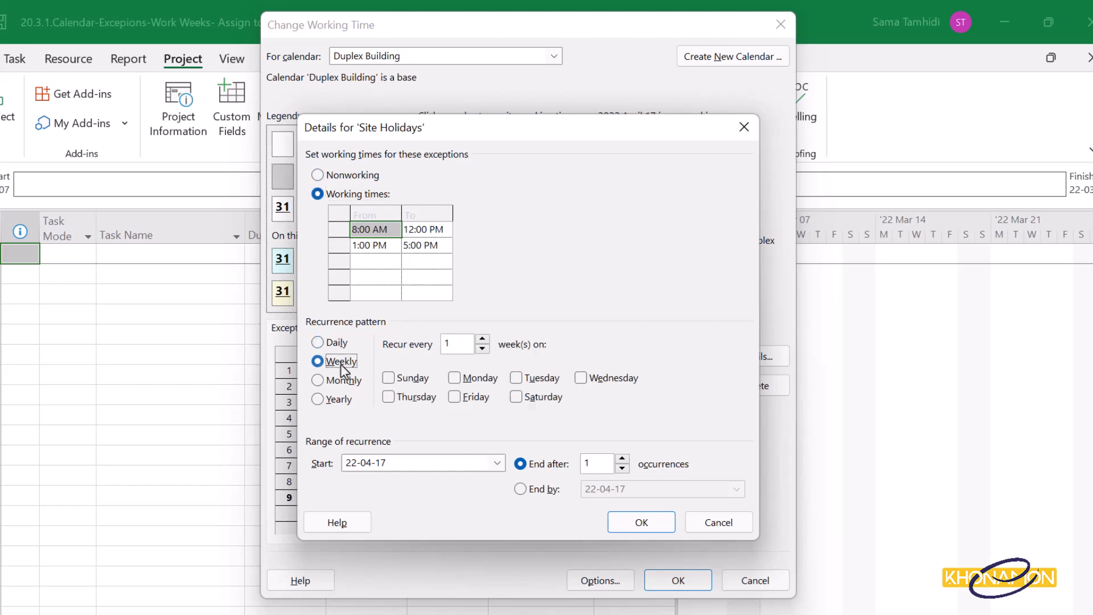
left_click(402, 379)
left_click(498, 463)
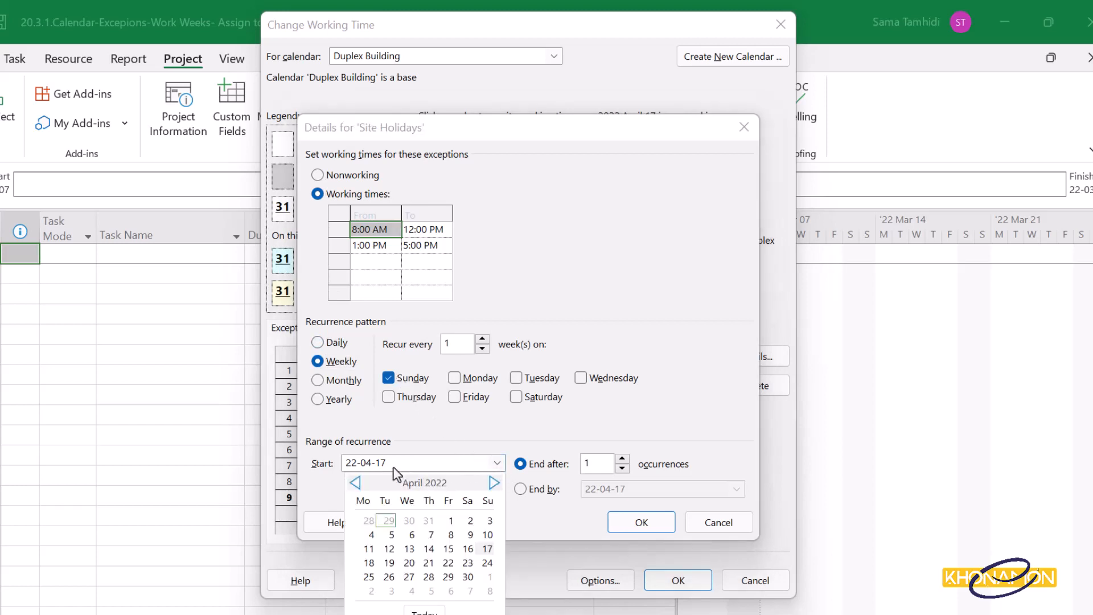
left_click(356, 482)
left_click(389, 576)
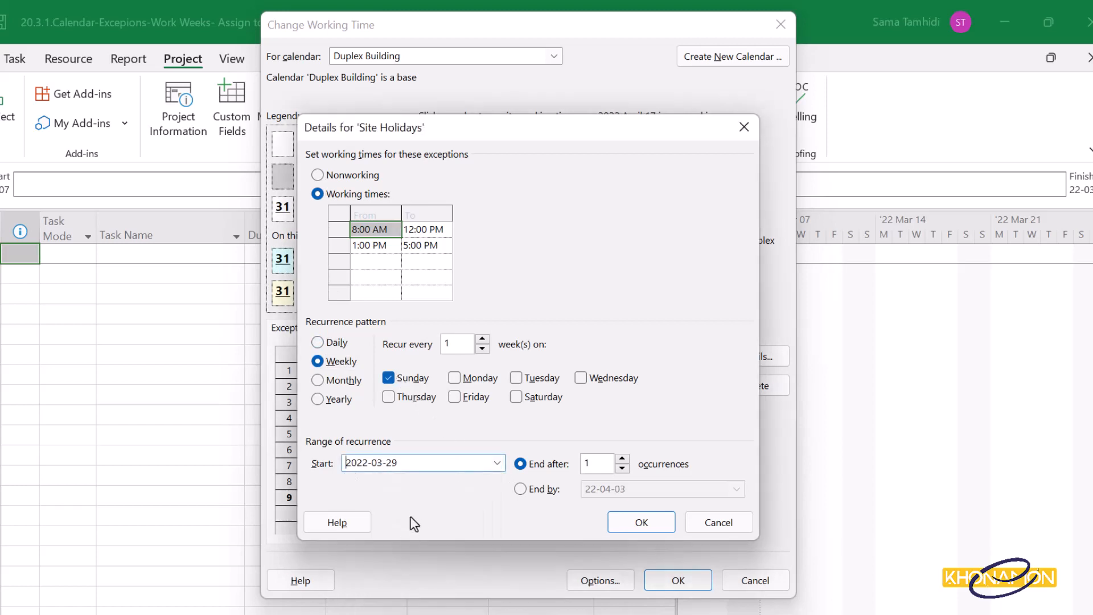
End the Site Holidays recurrence by 23-04-02 and accept the exception details.
left_click(545, 493)
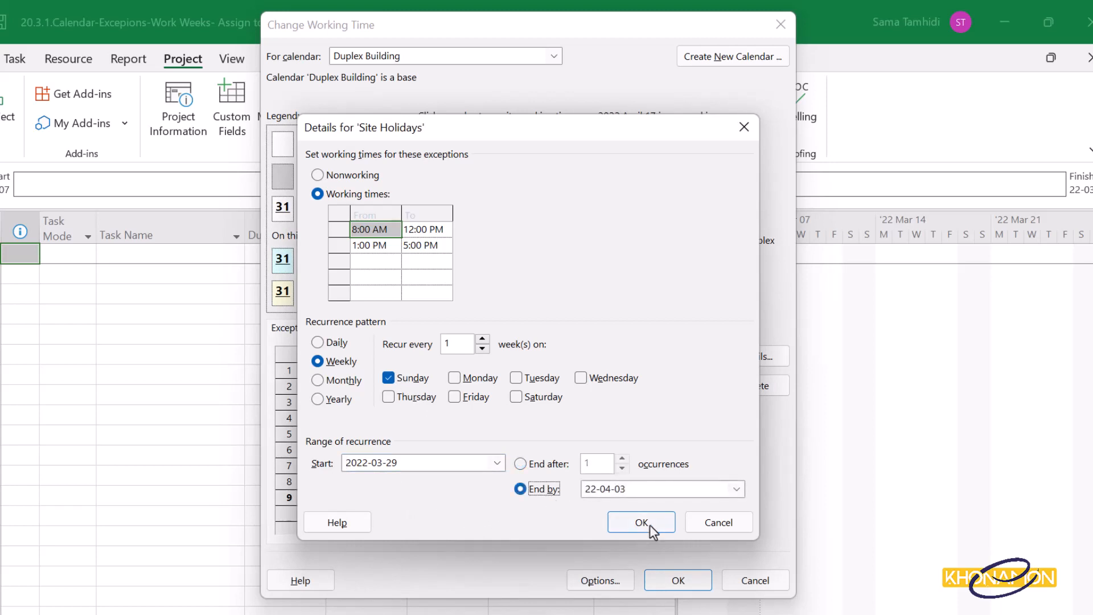
left_click(736, 488)
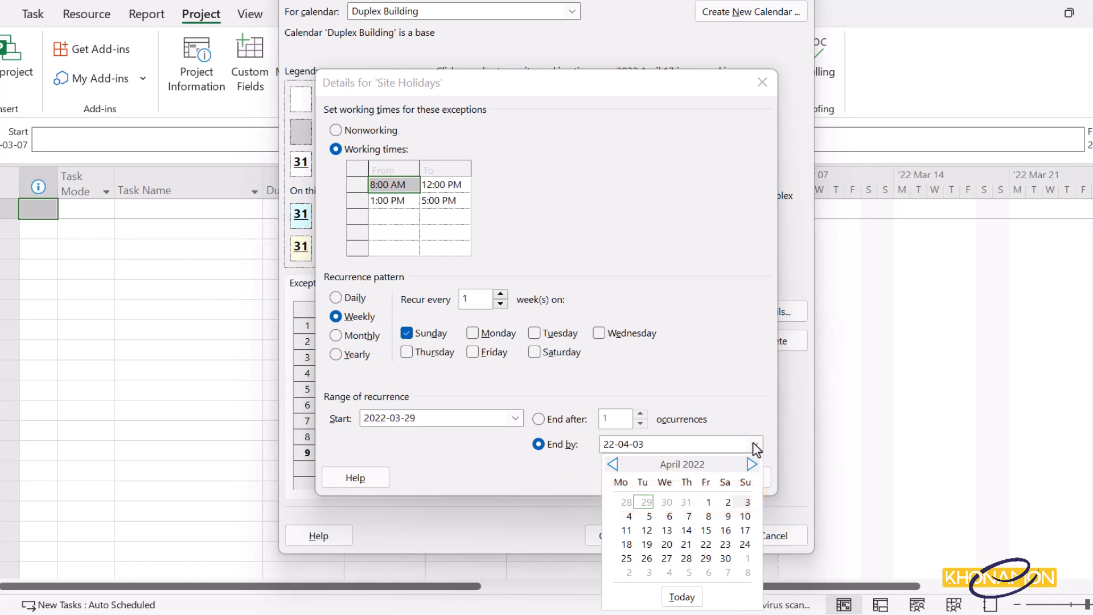
left_click(627, 444)
left_click(612, 445)
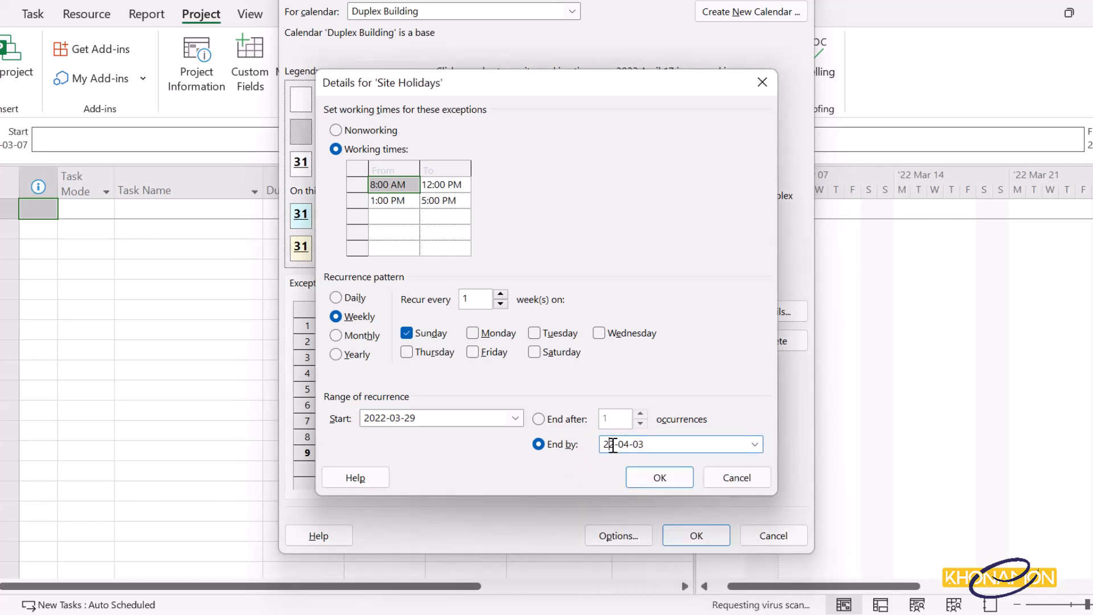
key("Delete")
type("3")
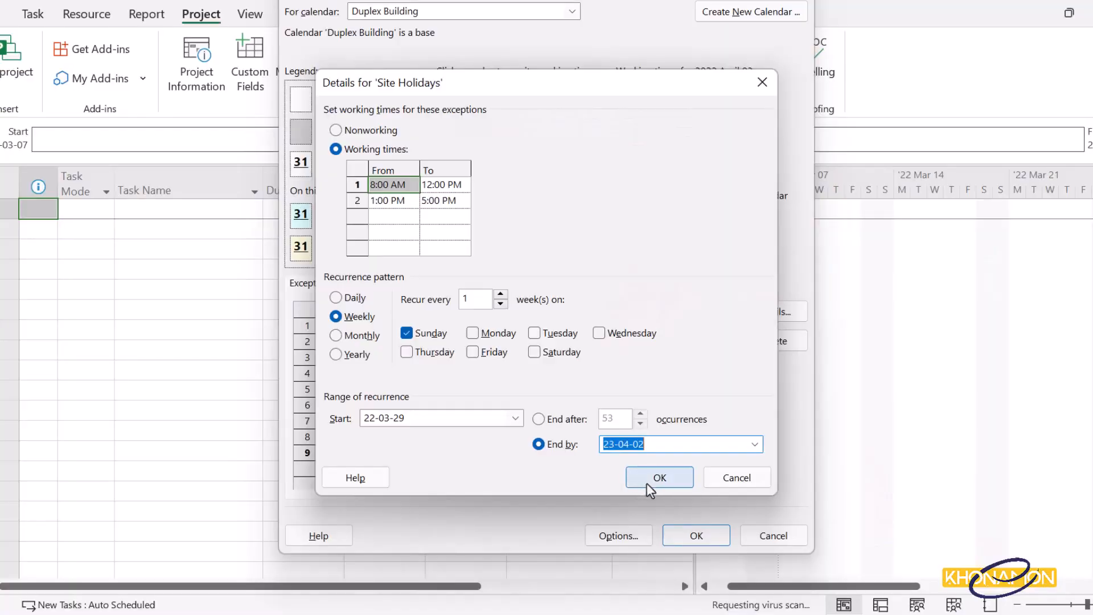
left_click(649, 480)
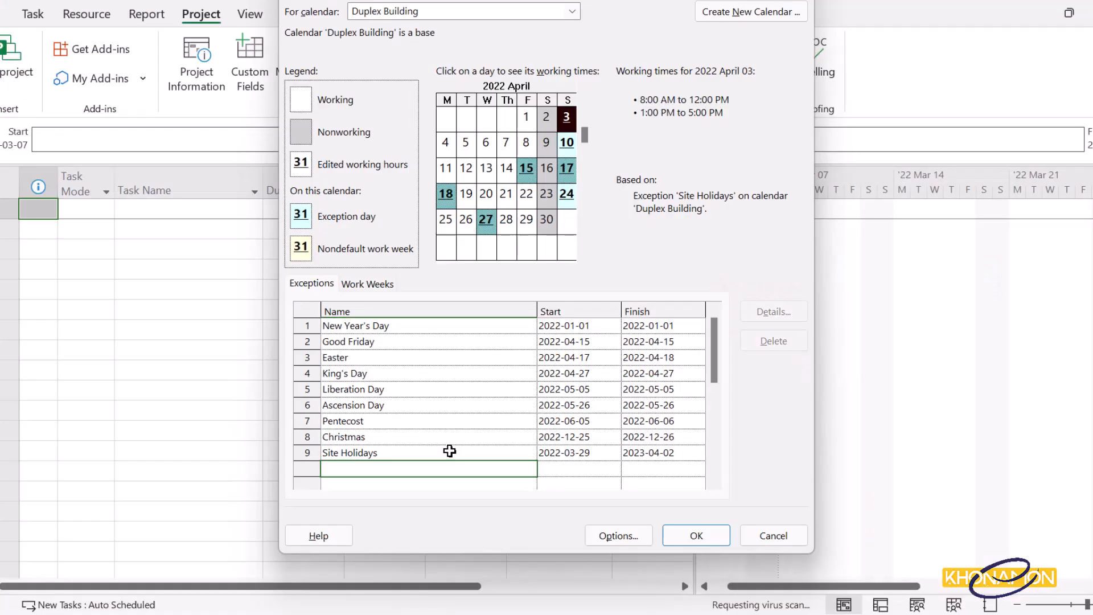
Delete the Site Holidays exception from the Duplex Building calendar.
left_click(446, 453)
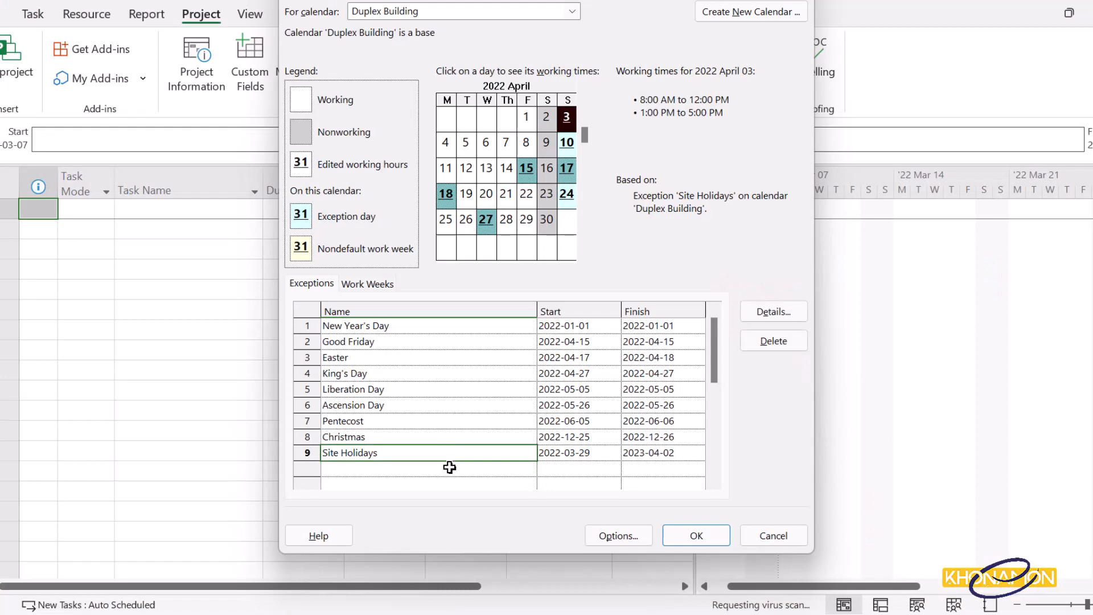
key("Delete")
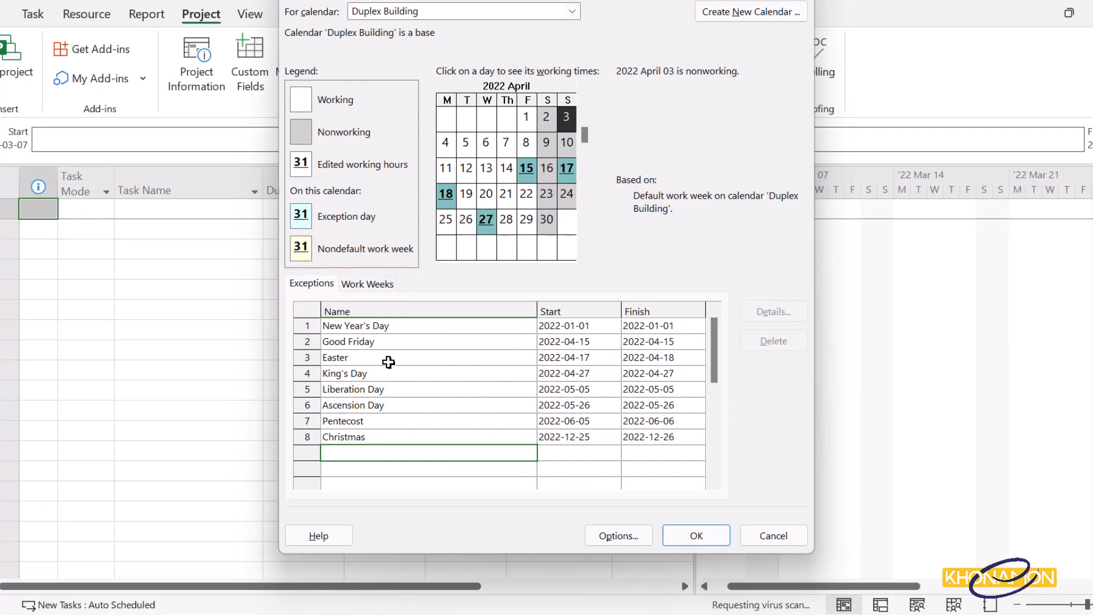
Set Monday to nonworking time in the [Default] work week details and compare it with Tuesday and Wednesday.
left_click(381, 284)
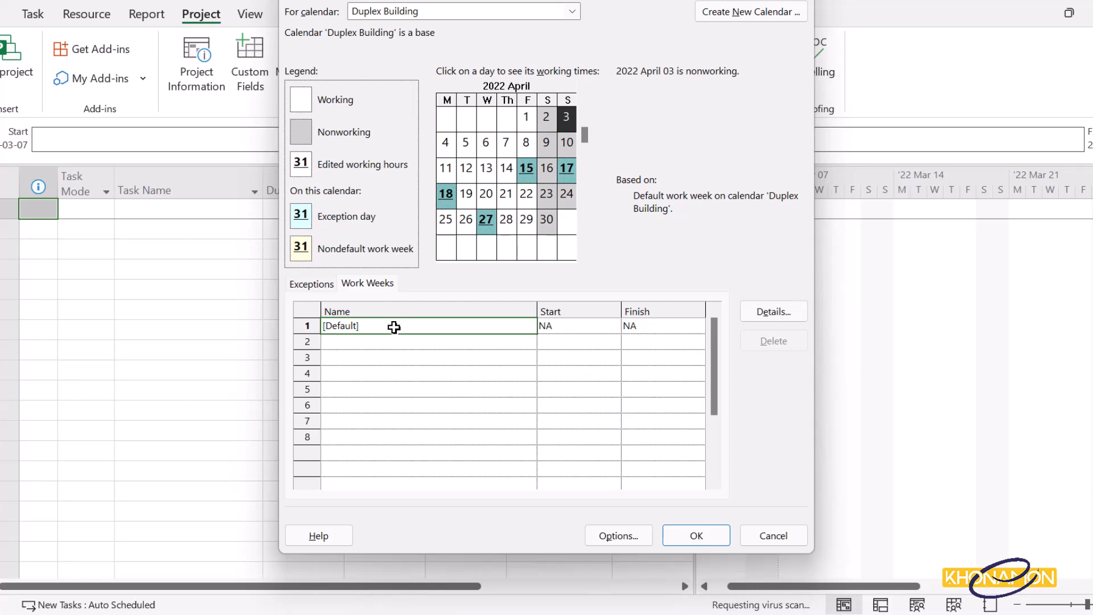
left_click(797, 314)
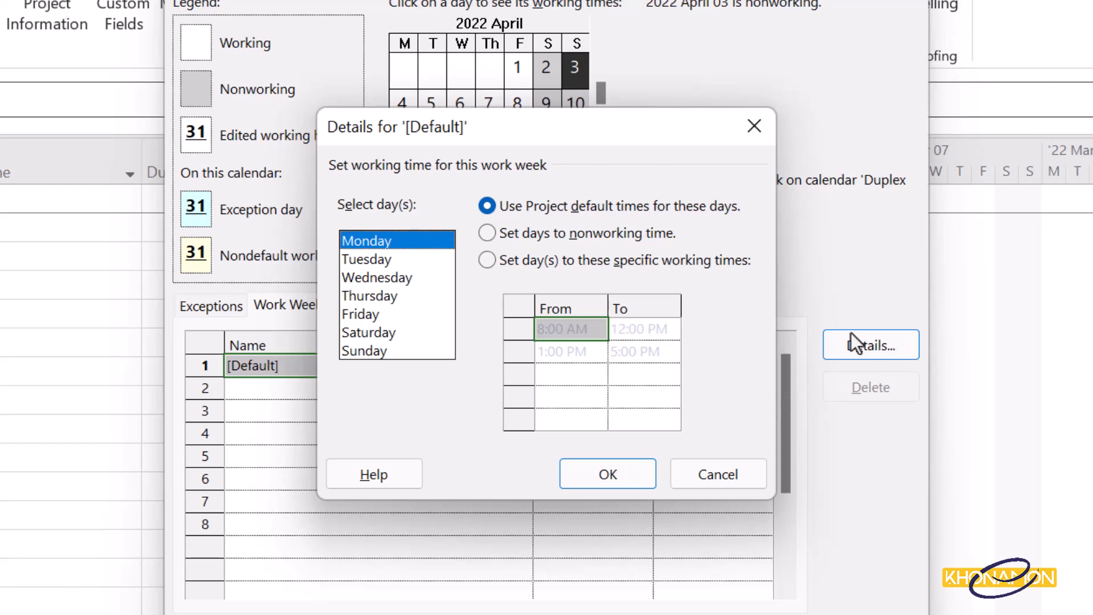
left_click(418, 350)
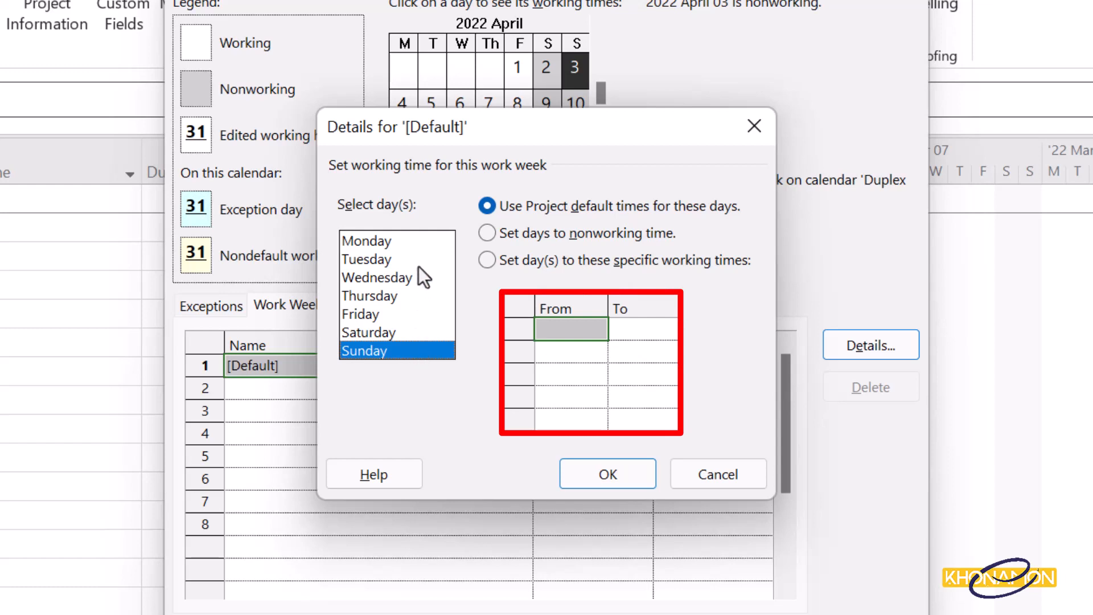
left_click(422, 246)
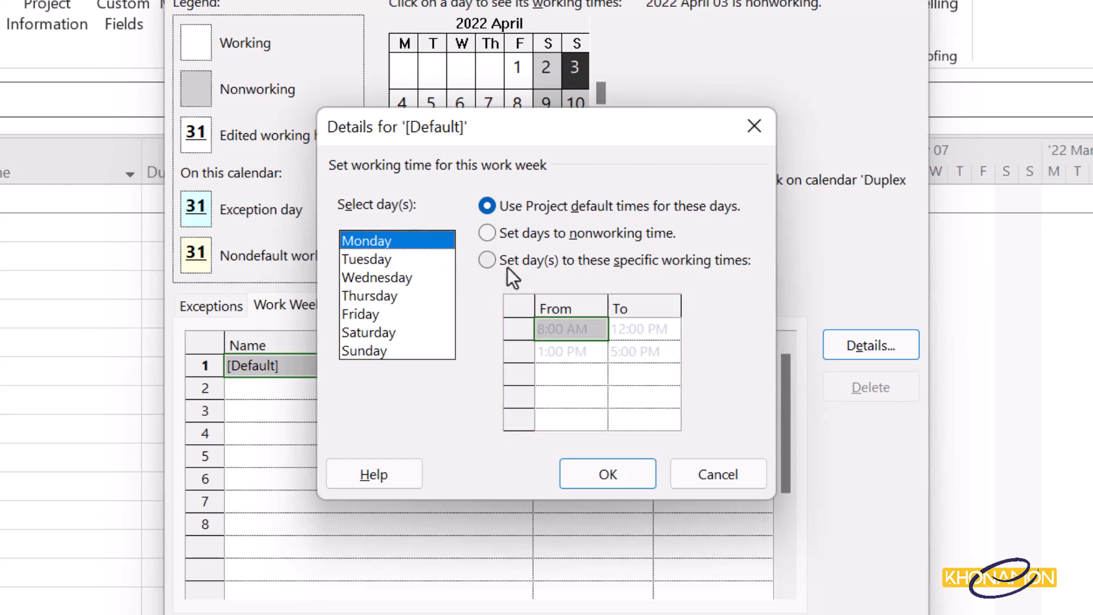
left_click(517, 237)
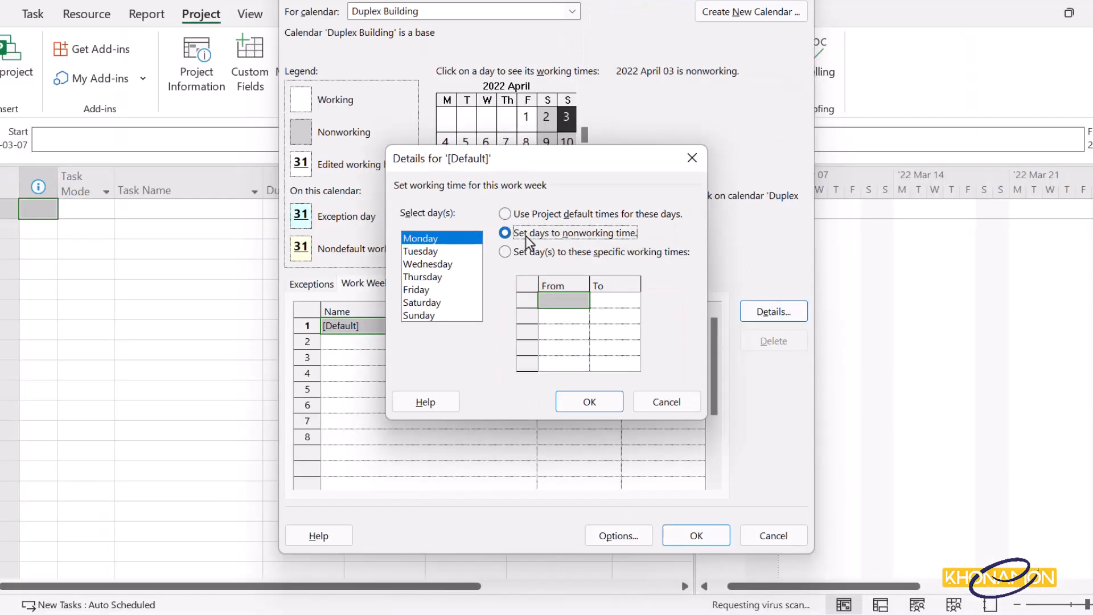
left_click(455, 255)
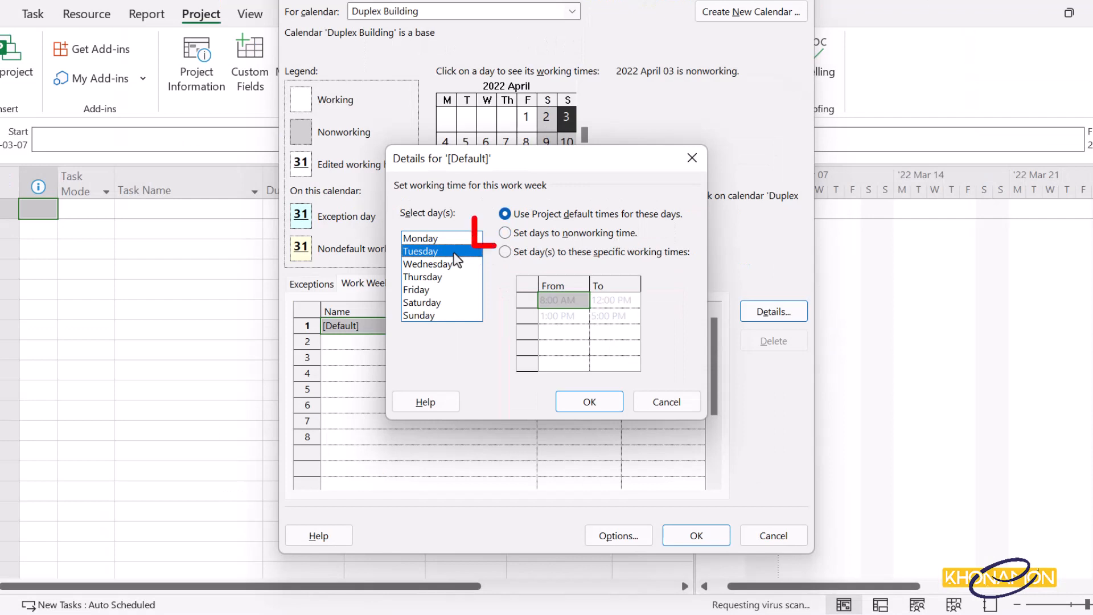
left_click(454, 241)
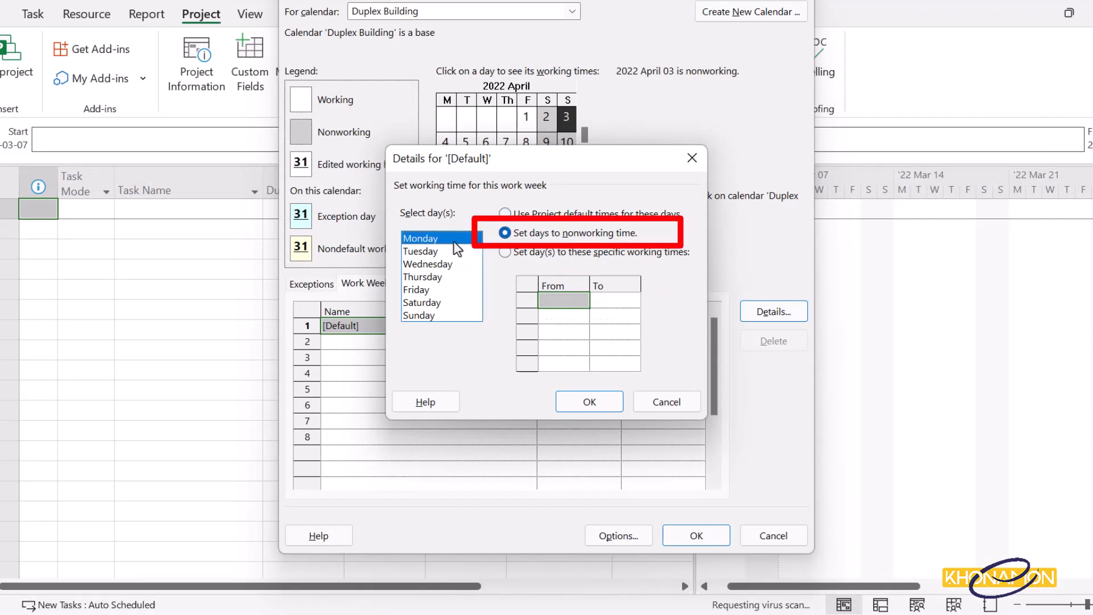
left_click(447, 266)
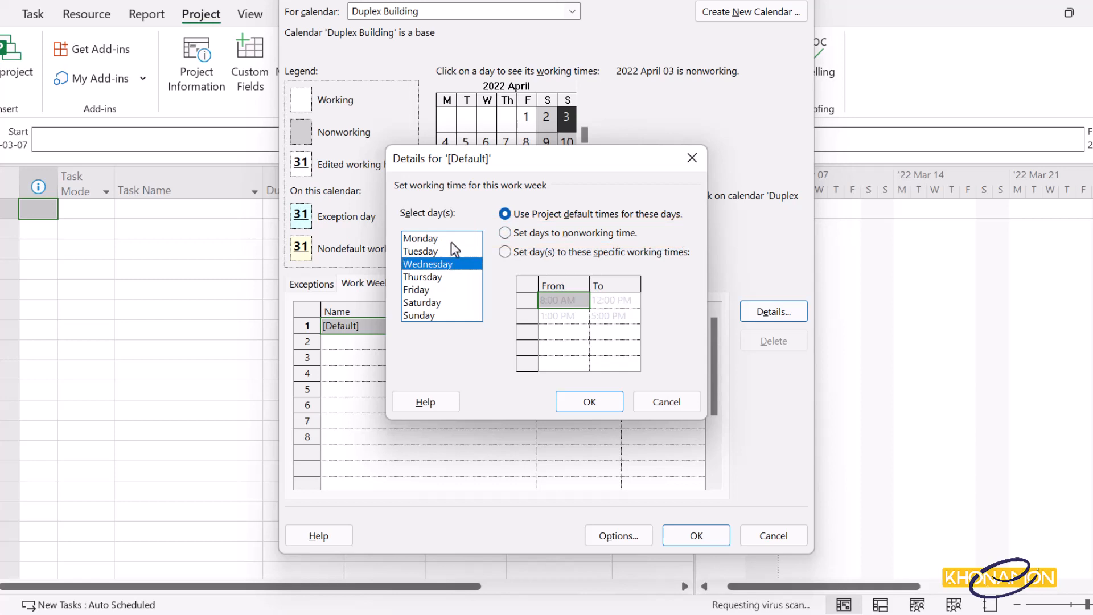
left_click(450, 241)
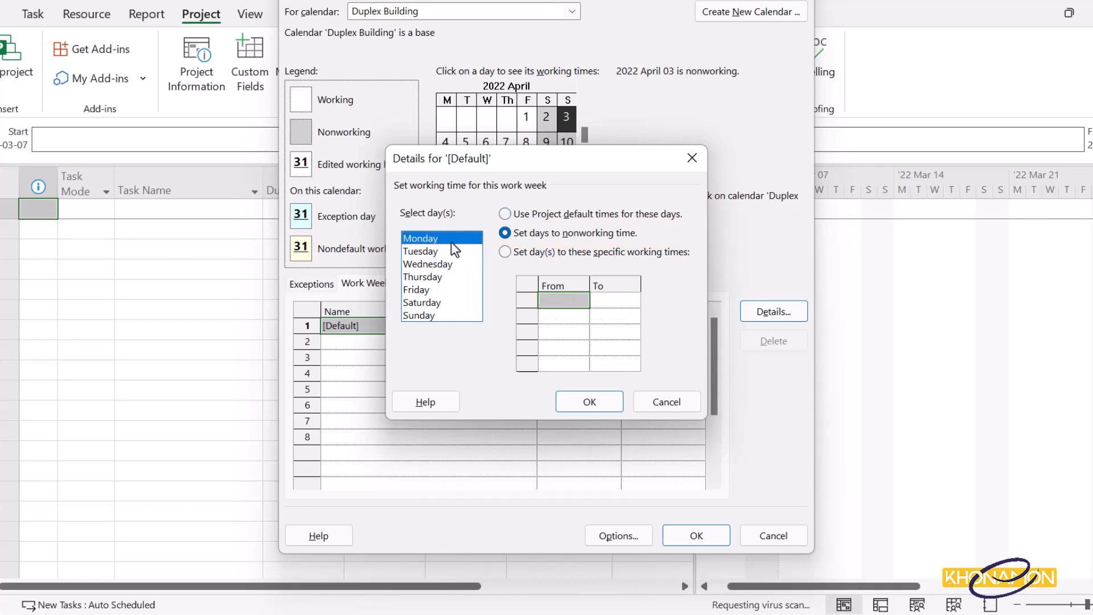
left_click(451, 253)
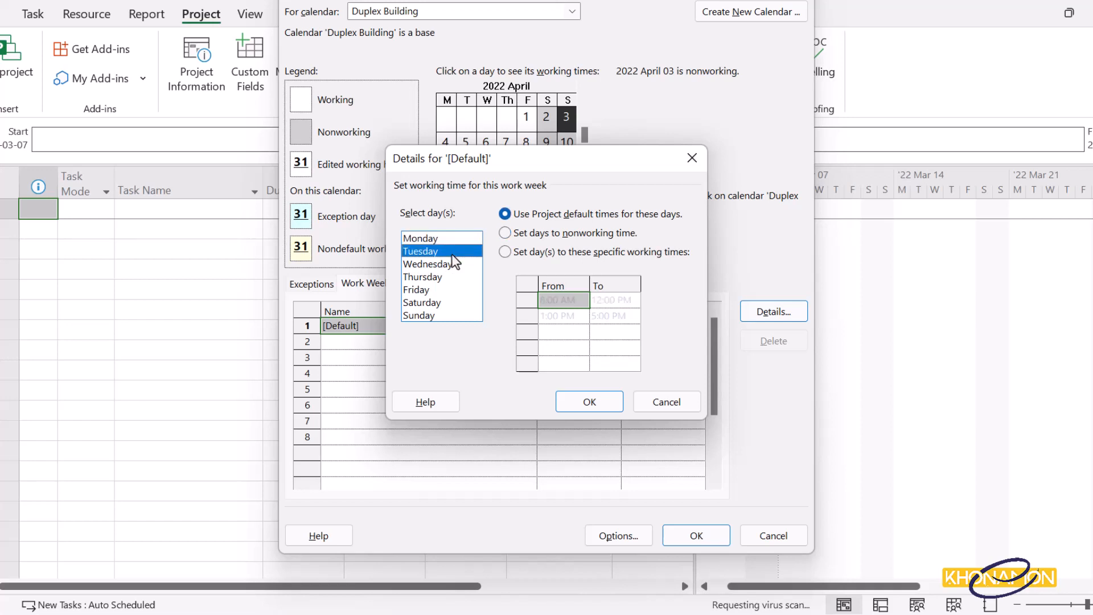
Switch Tuesday and Wednesday to specific working times and set Thursday to nonworking time in the [Default] work week.
left_click(535, 255)
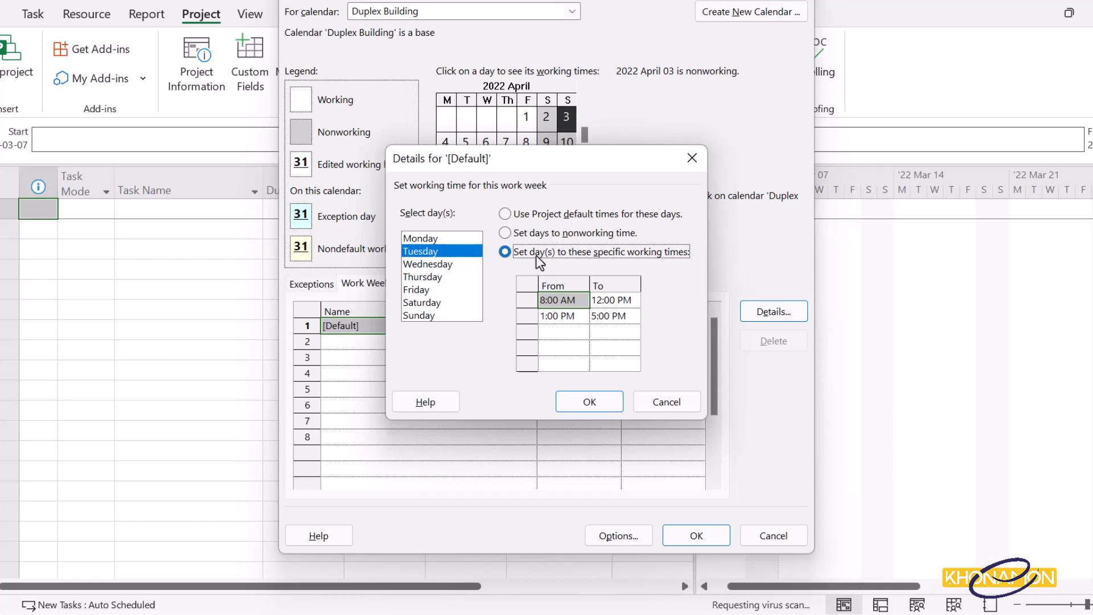
left_click(450, 264)
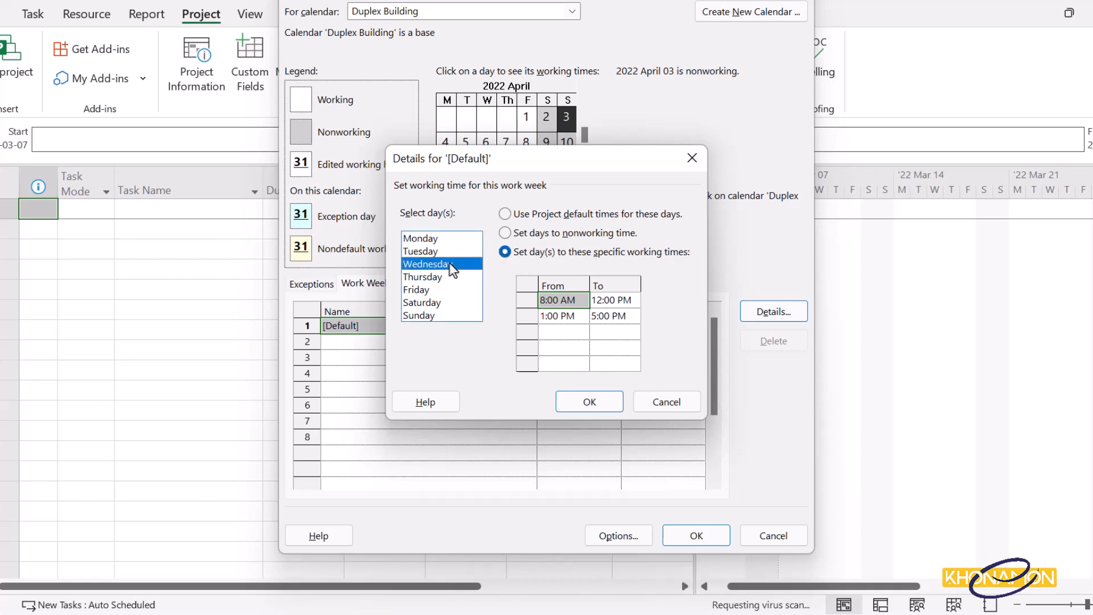
left_click(504, 252)
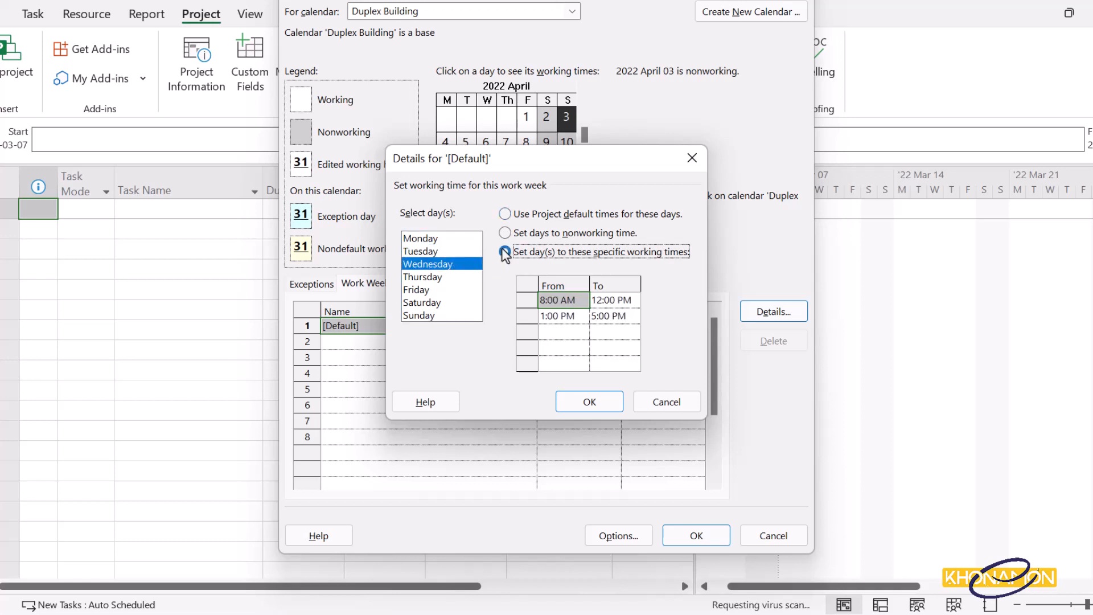
left_click(449, 278)
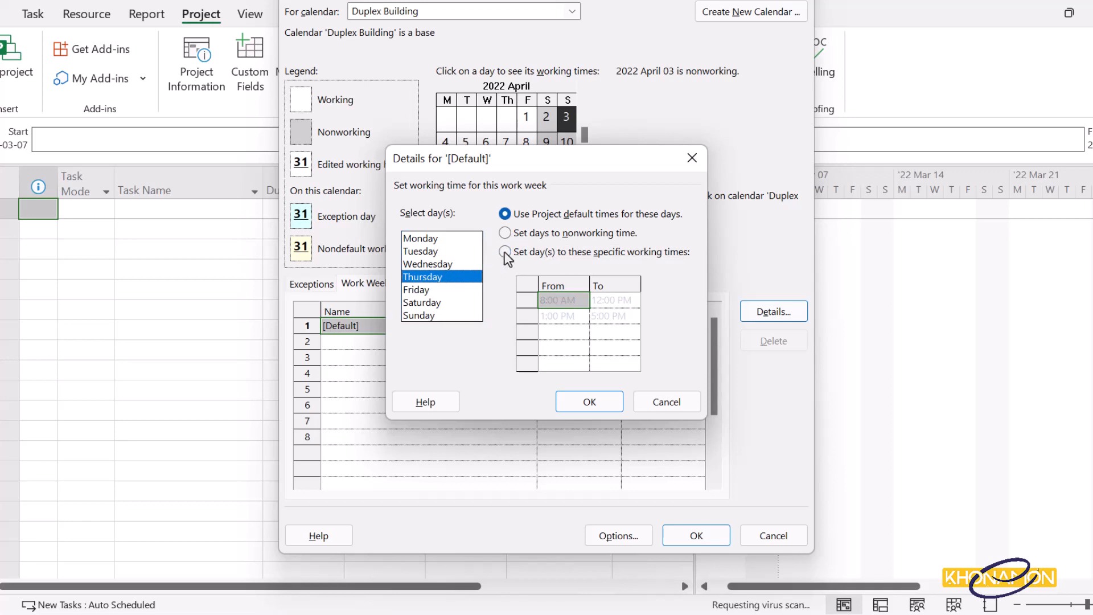
left_click(539, 233)
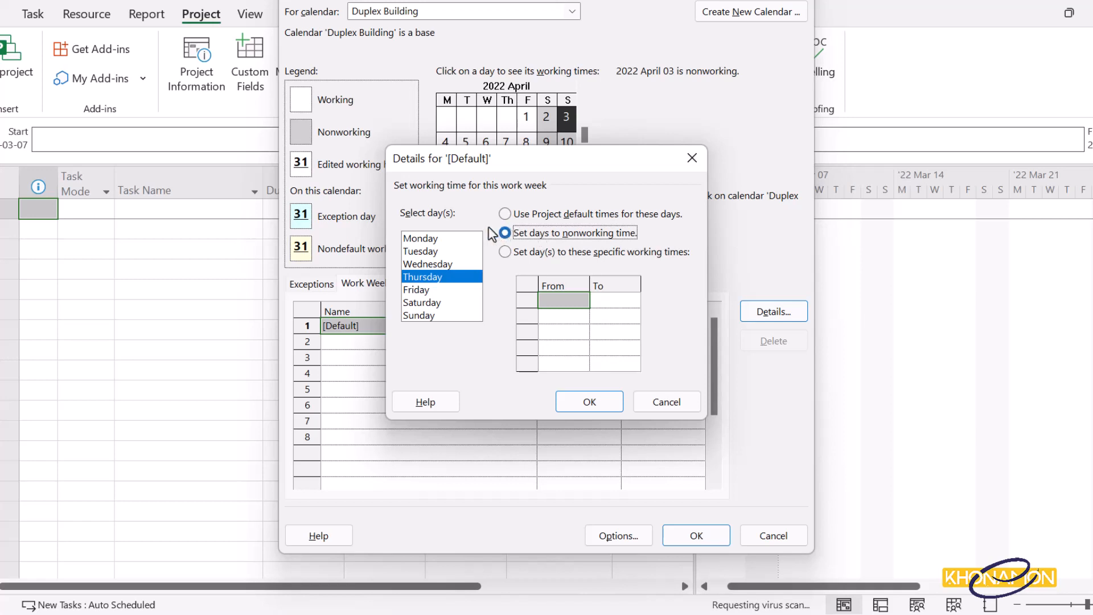
Return Monday, Tuesday and Wednesday to the Project default times and discard the [Default] work week edits.
left_click(455, 239)
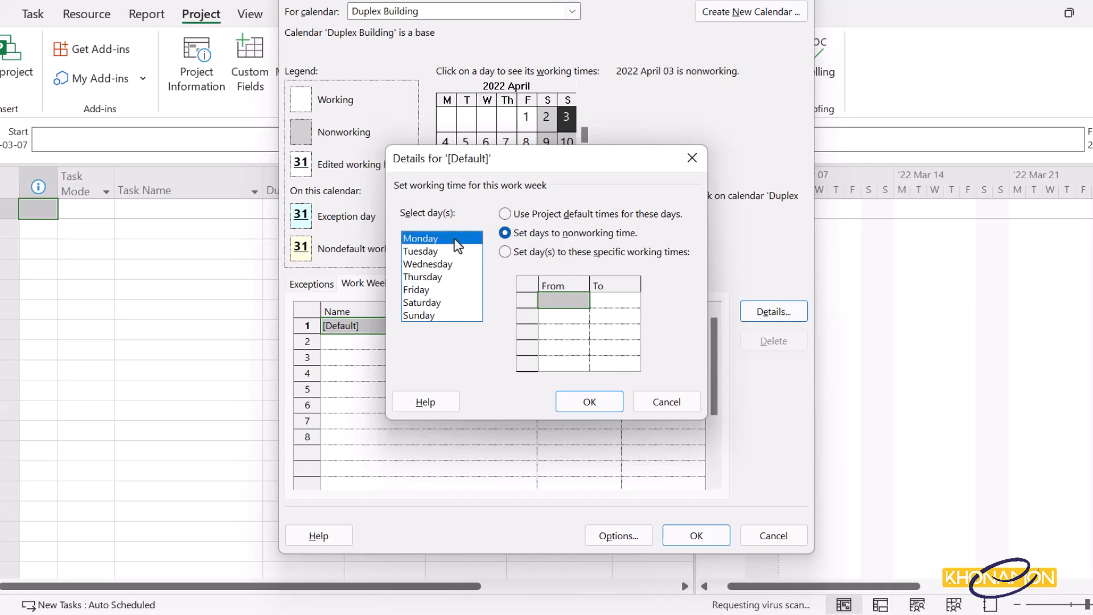
left_click(525, 216)
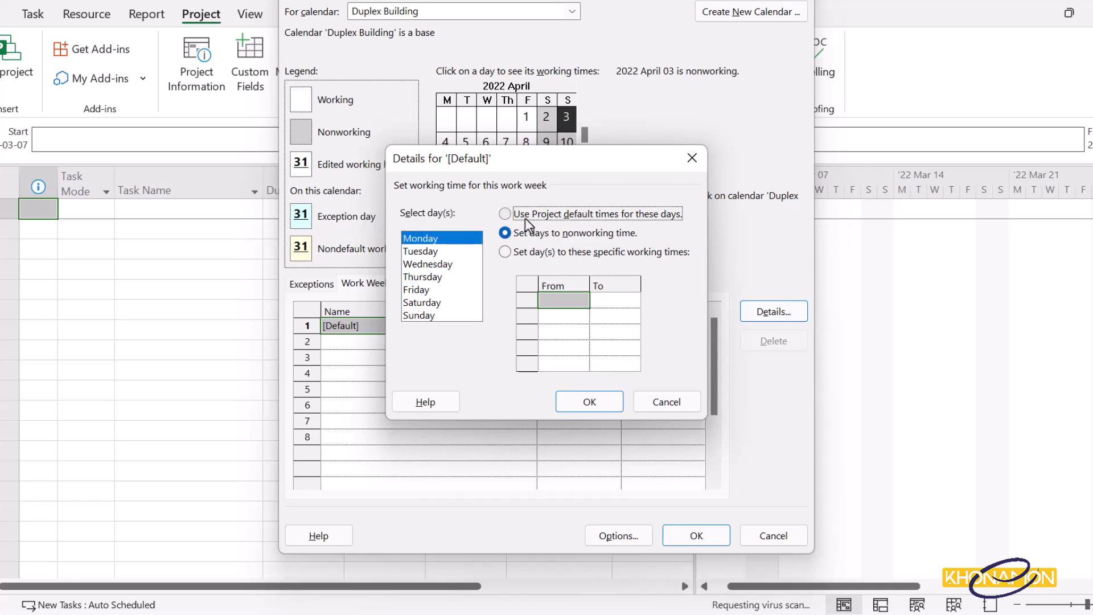
left_click(448, 254)
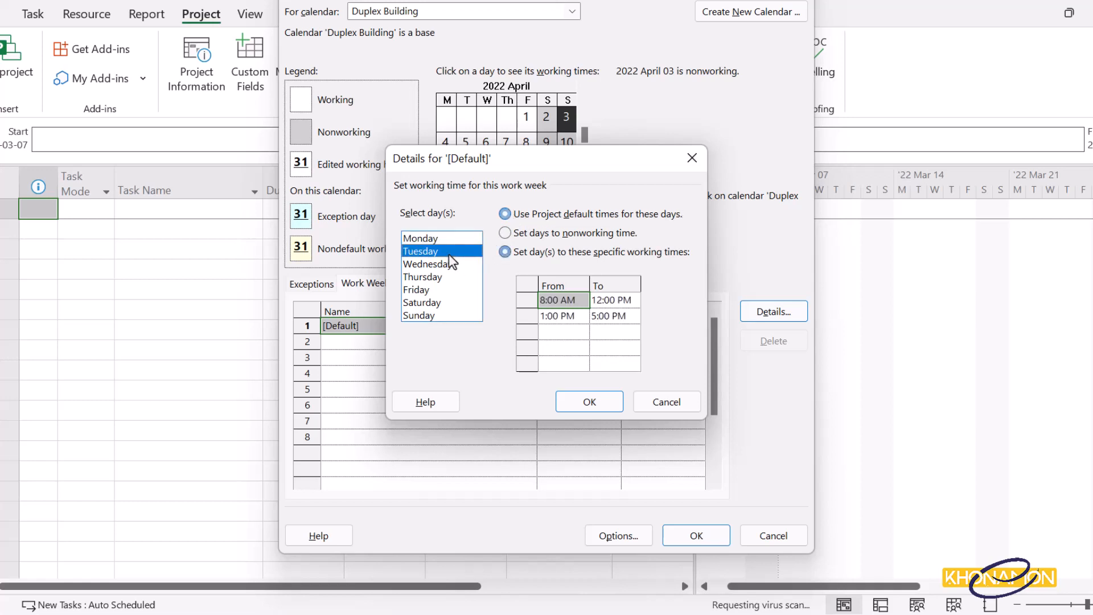
left_click(516, 212)
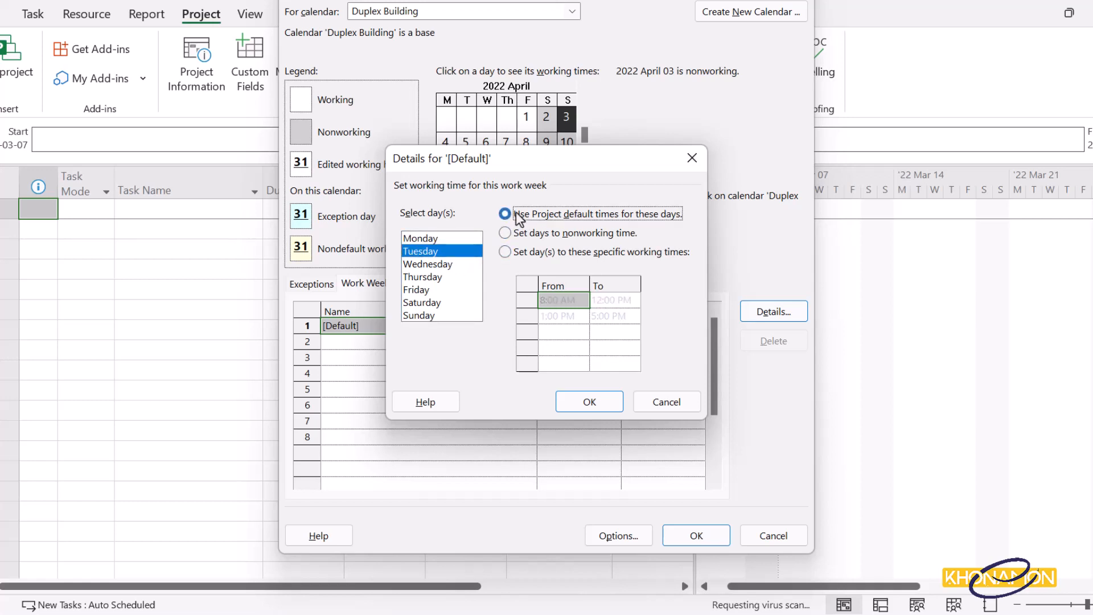
left_click(459, 261)
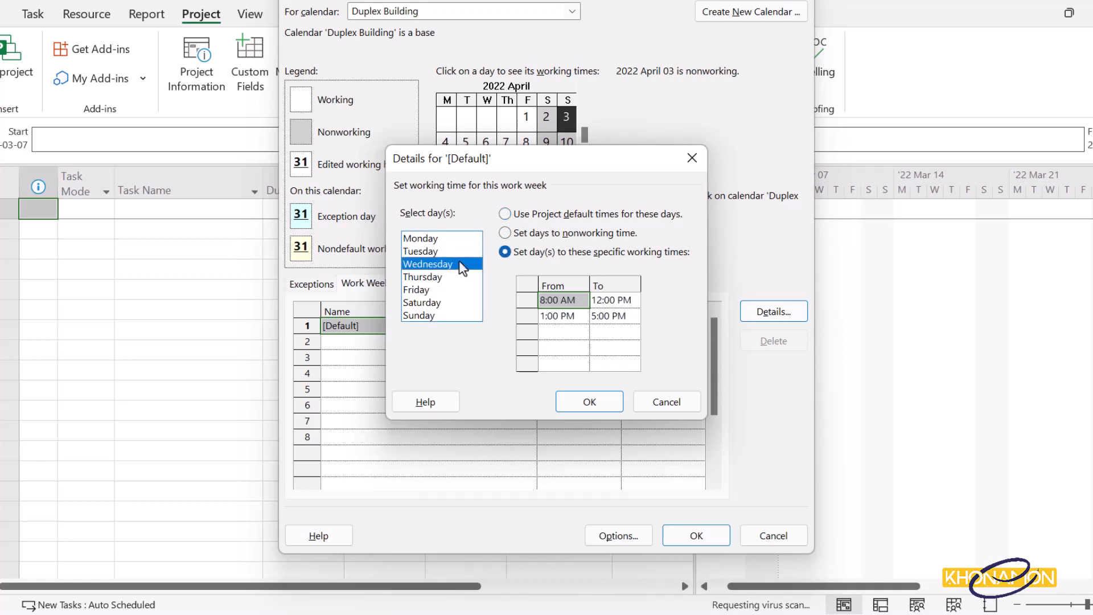
left_click(506, 214)
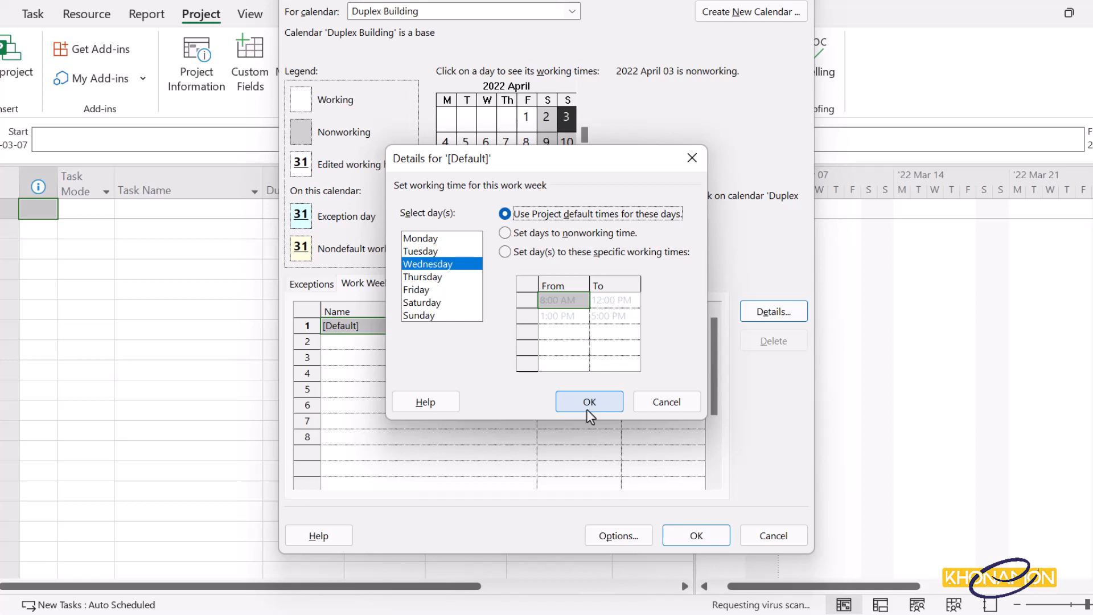
left_click(650, 409)
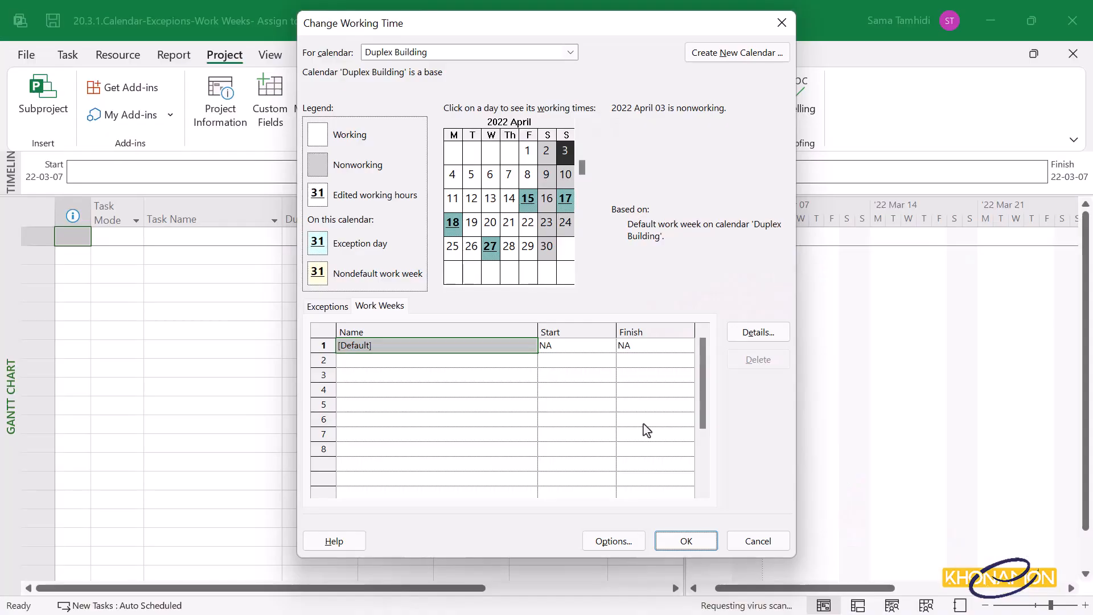
Accept the Duplex Building calendar's working time changes and assign it as the project's calendar in Project Information.
left_click(329, 307)
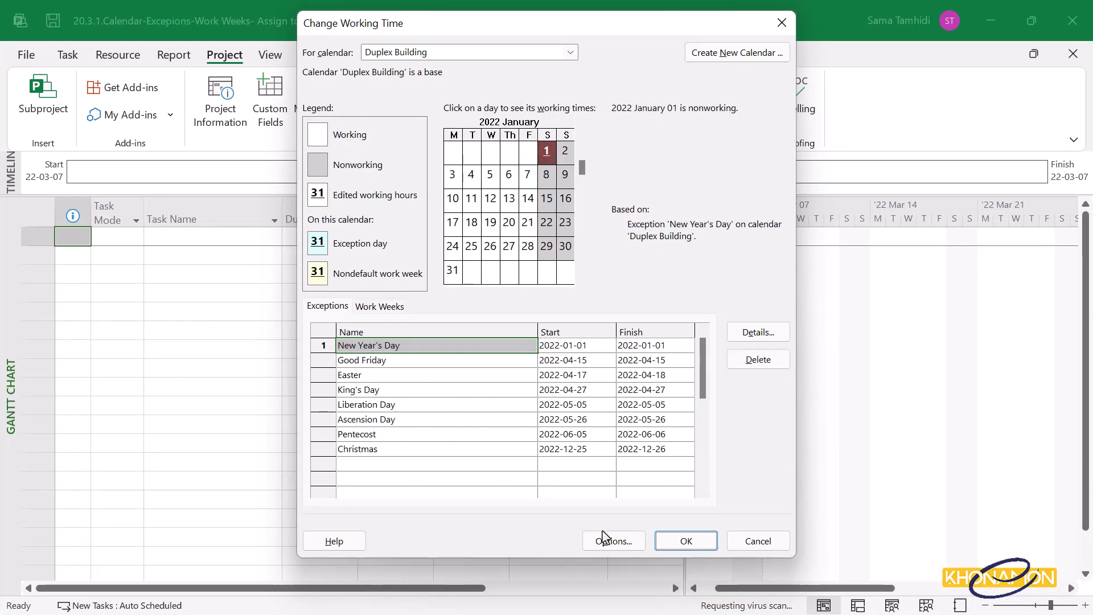
left_click(676, 544)
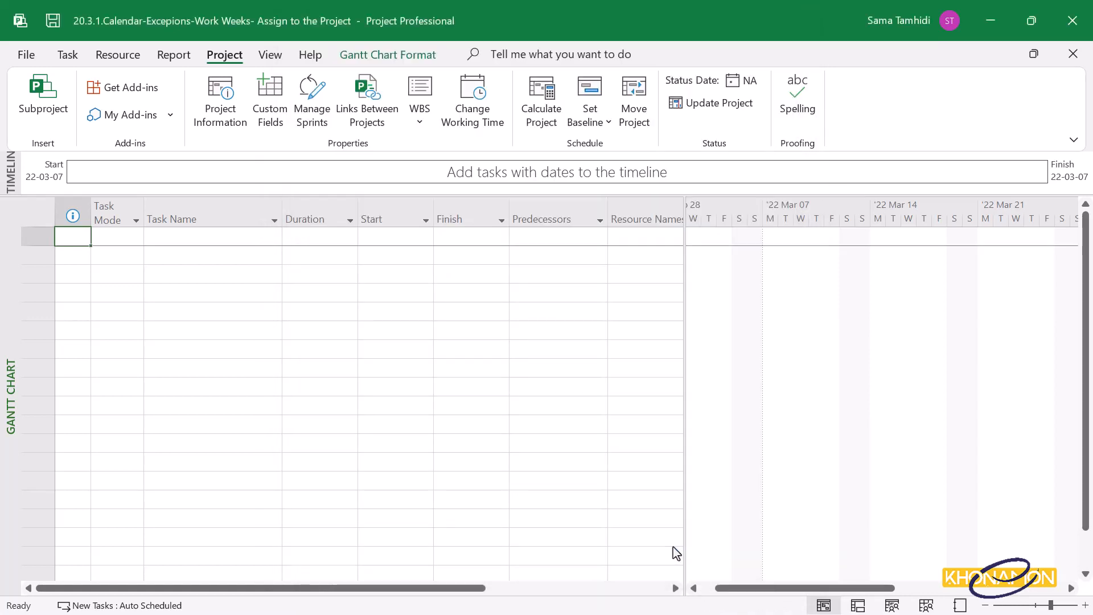
left_click(232, 132)
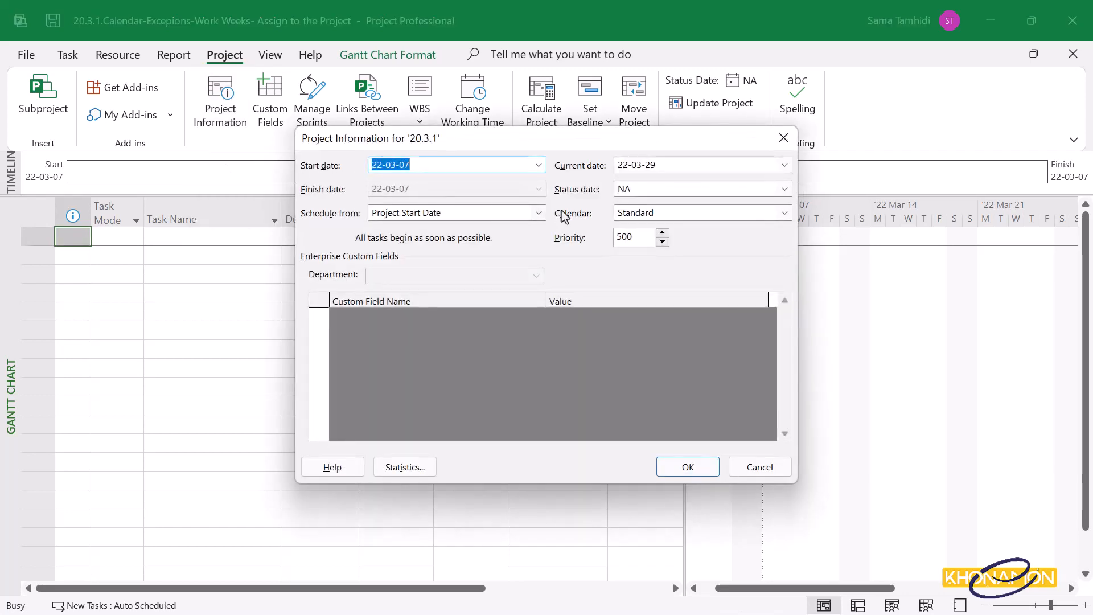
left_click(785, 213)
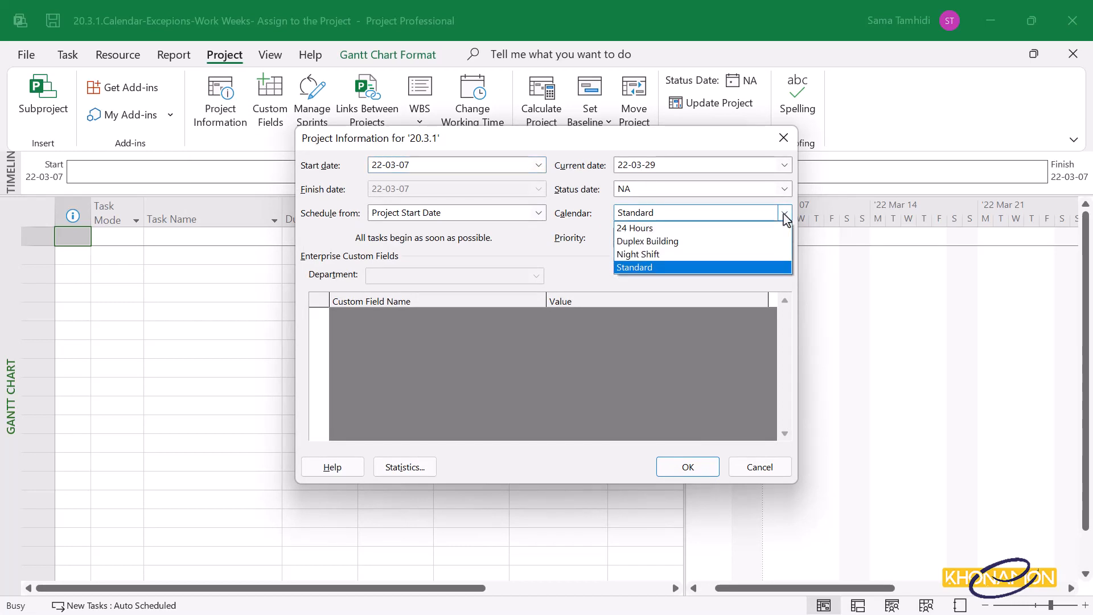
left_click(770, 244)
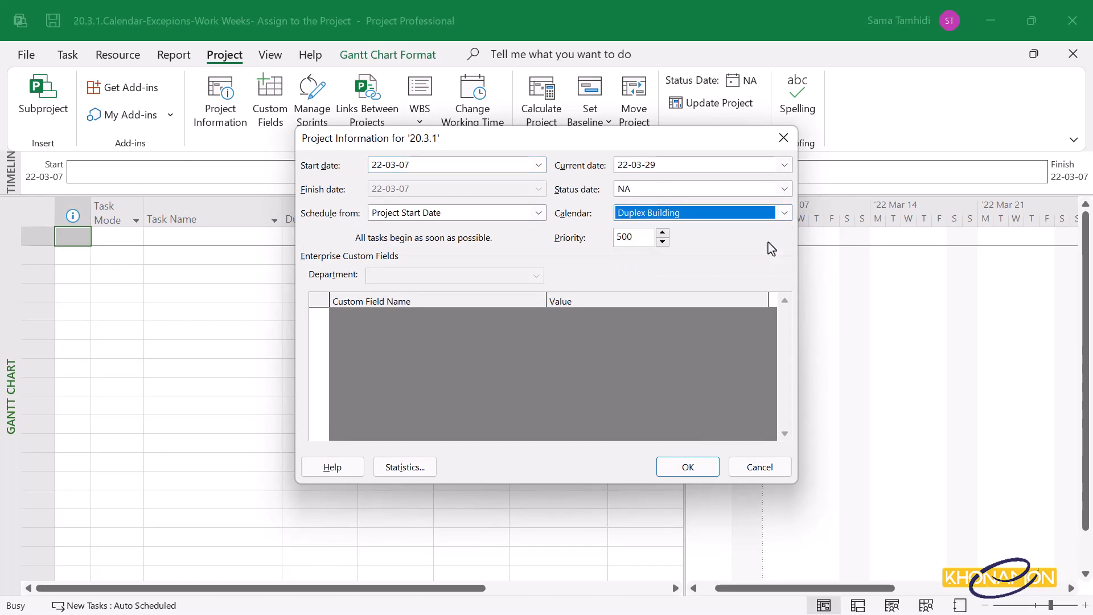
left_click(682, 468)
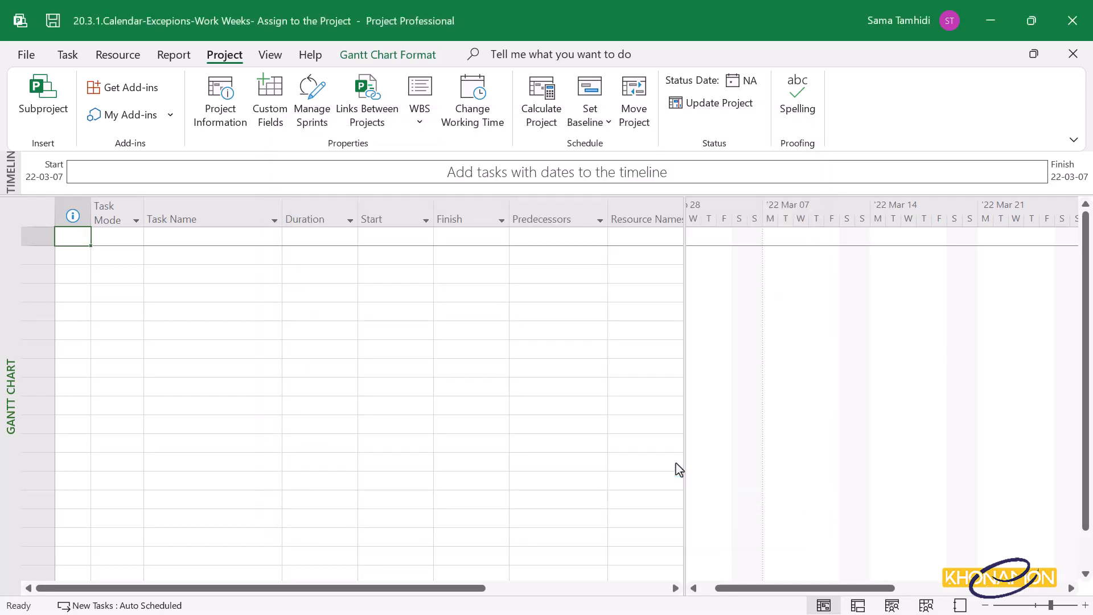
Examine the project calendar's working times for 19 March and for 10, 15, 17, 18 and 27 April 2022.
left_click(447, 105)
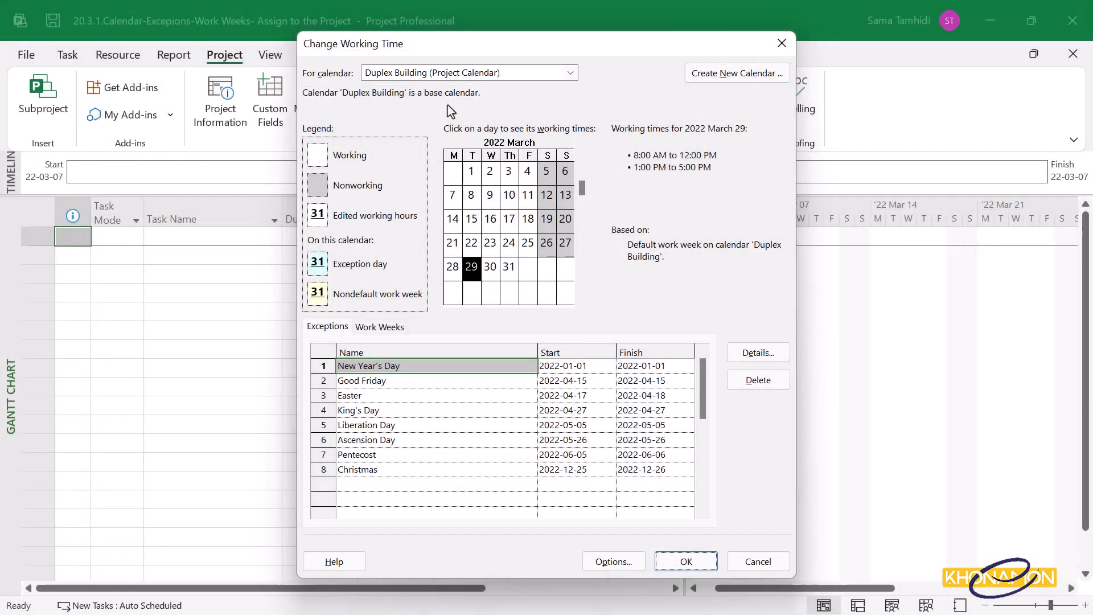
left_click(550, 230)
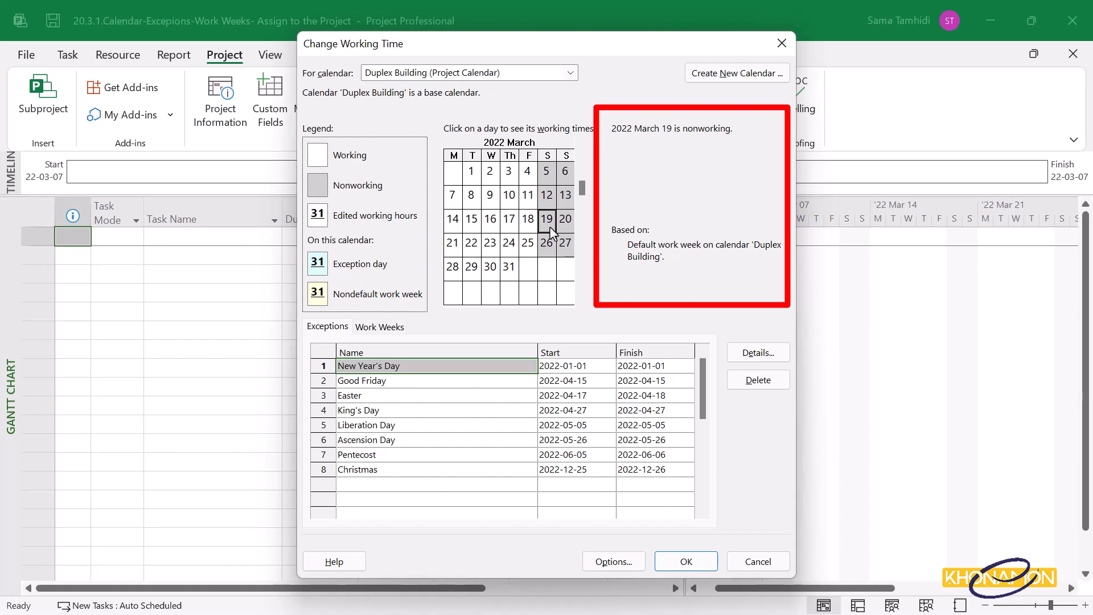
left_click_drag(581, 186, 580, 187)
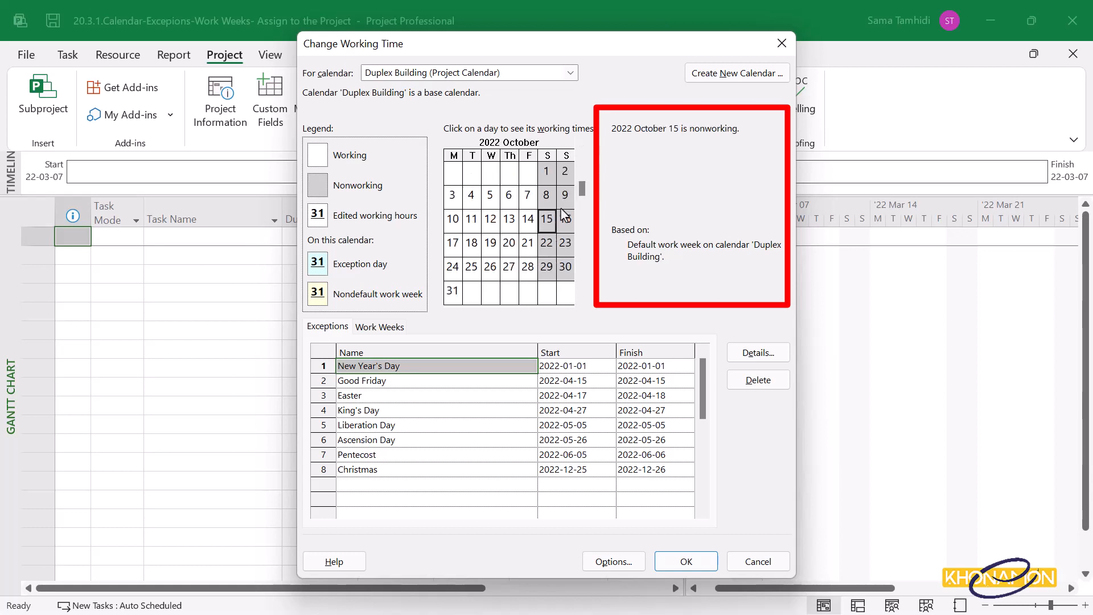
scroll(564, 214, "up", 6)
left_click(529, 219)
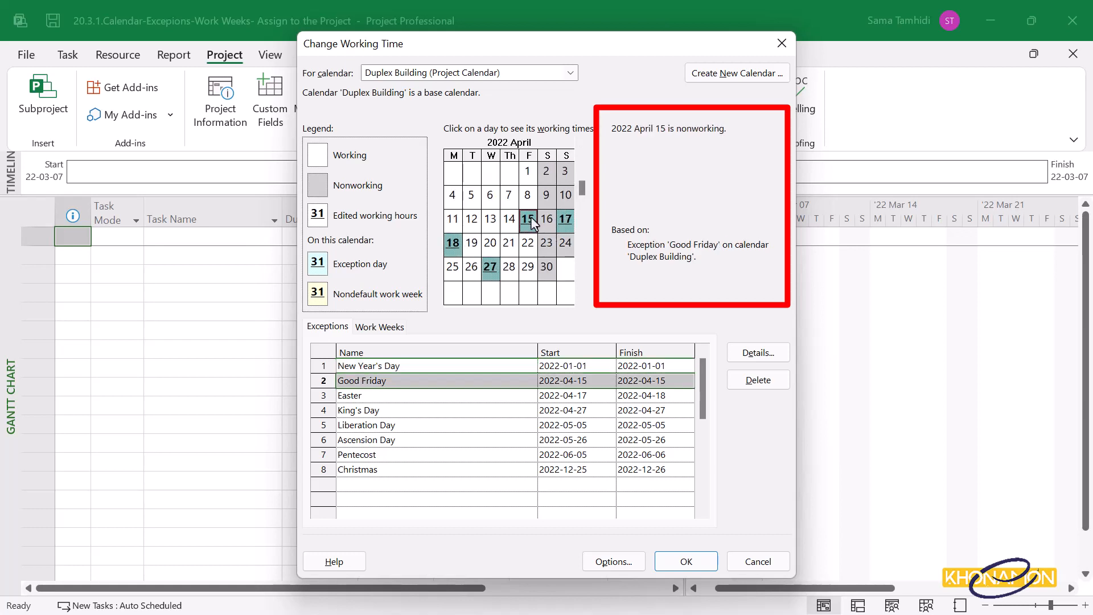
left_click(490, 267)
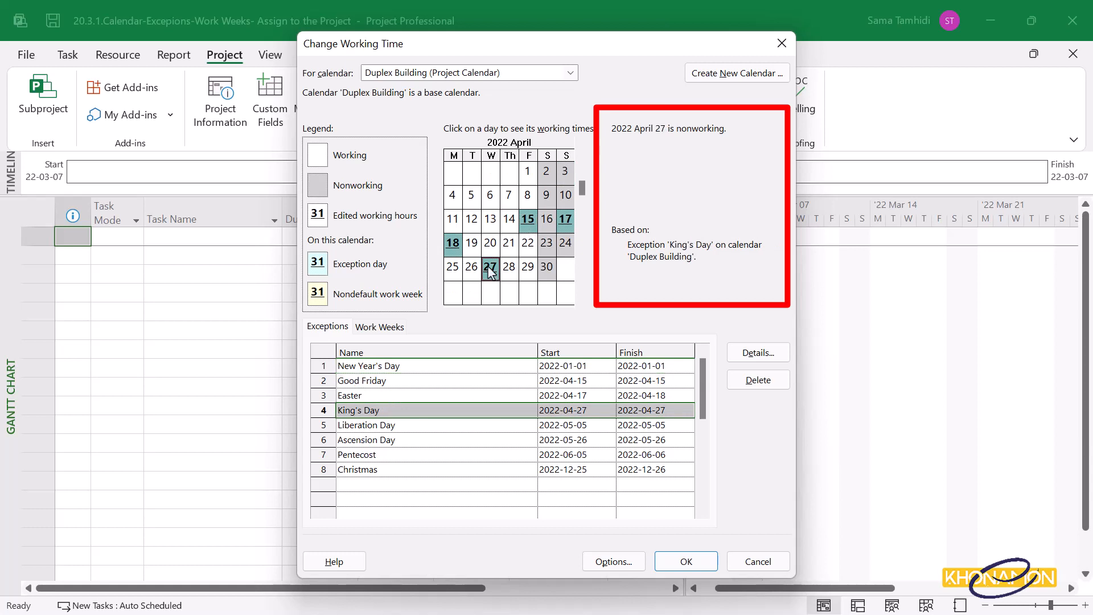
left_click(454, 245)
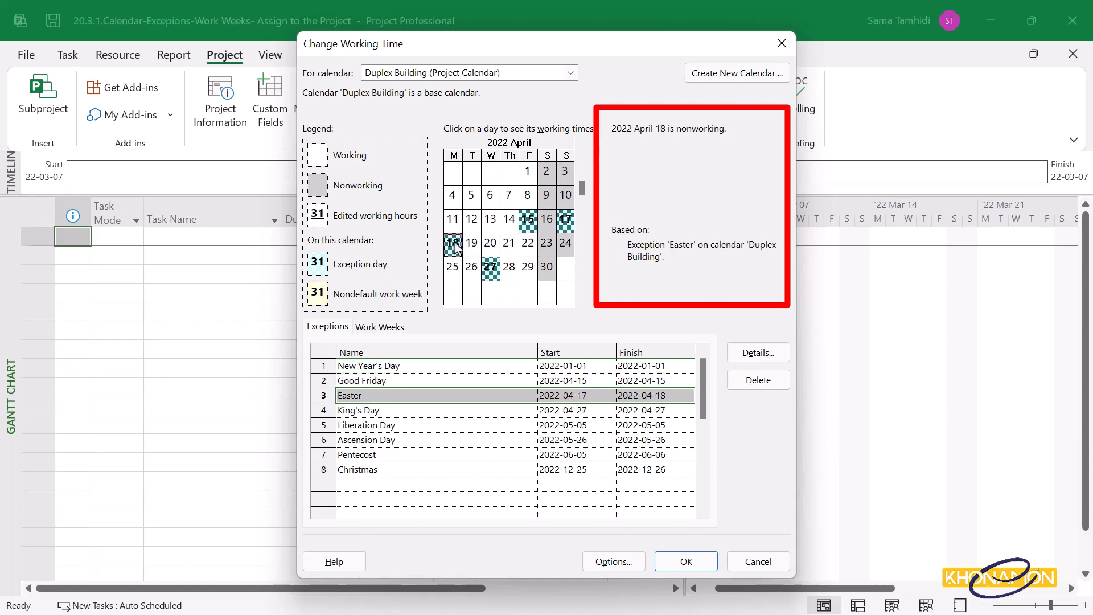
left_click(566, 219)
left_click(565, 197)
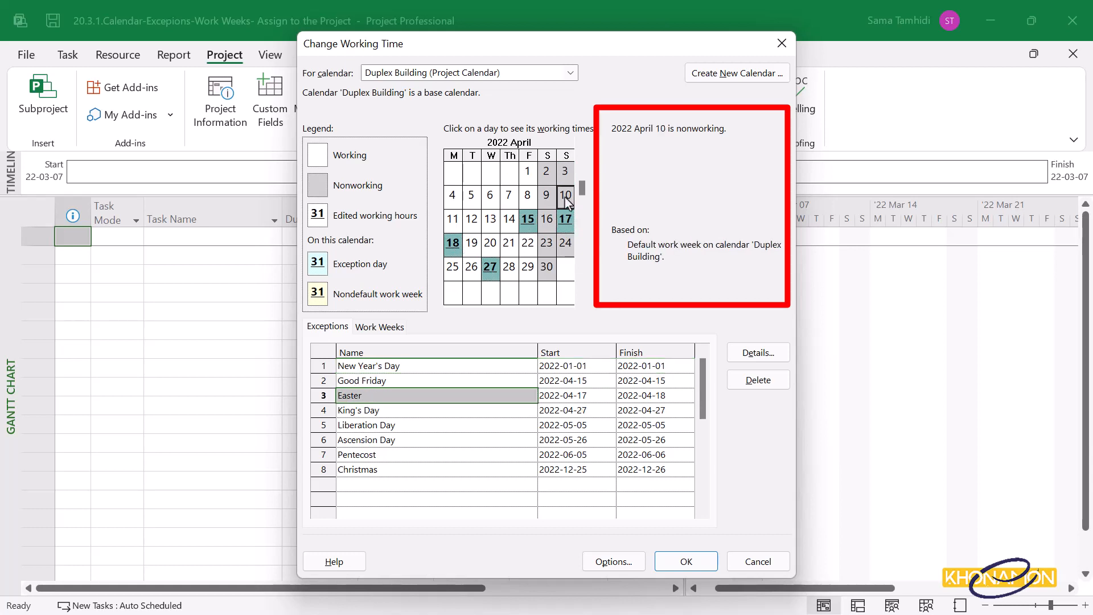